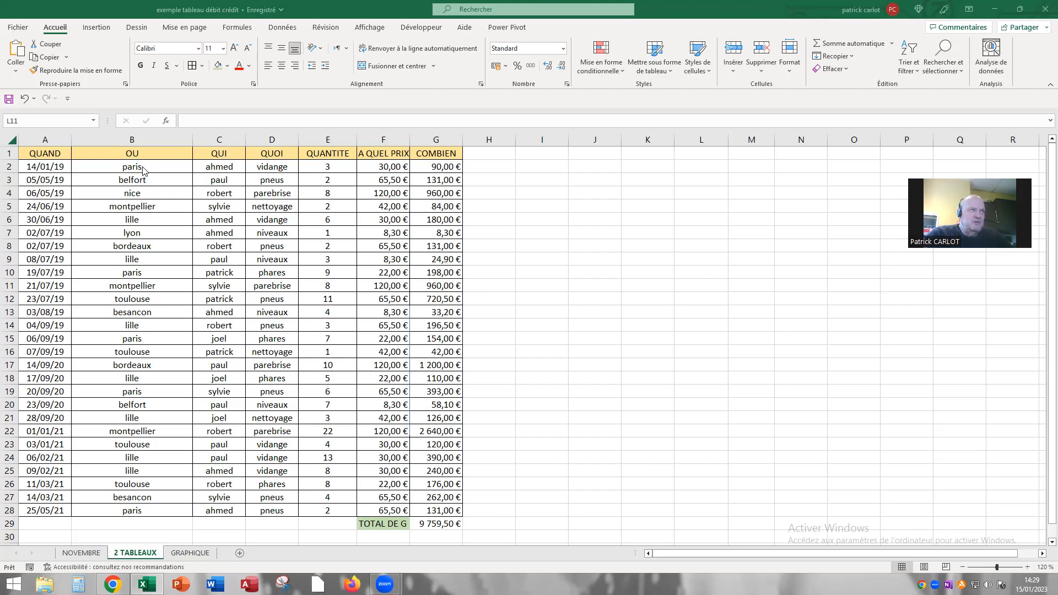
Insert a Pareto chart from B2:B28 and G2:G28, and place it enlarged beside the table over columns H to P.
{"action": "left_click_drag", "start_coordinate": [142, 168], "coordinate": [134, 508]}
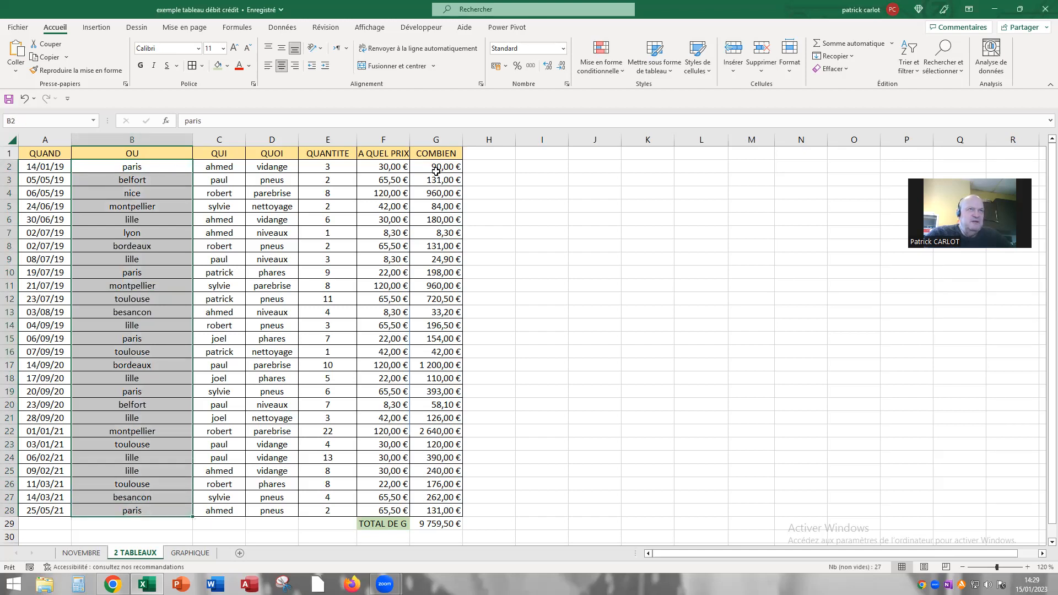
{"action": "left_click_drag", "start_coordinate": [439, 167], "coordinate": [446, 510]}
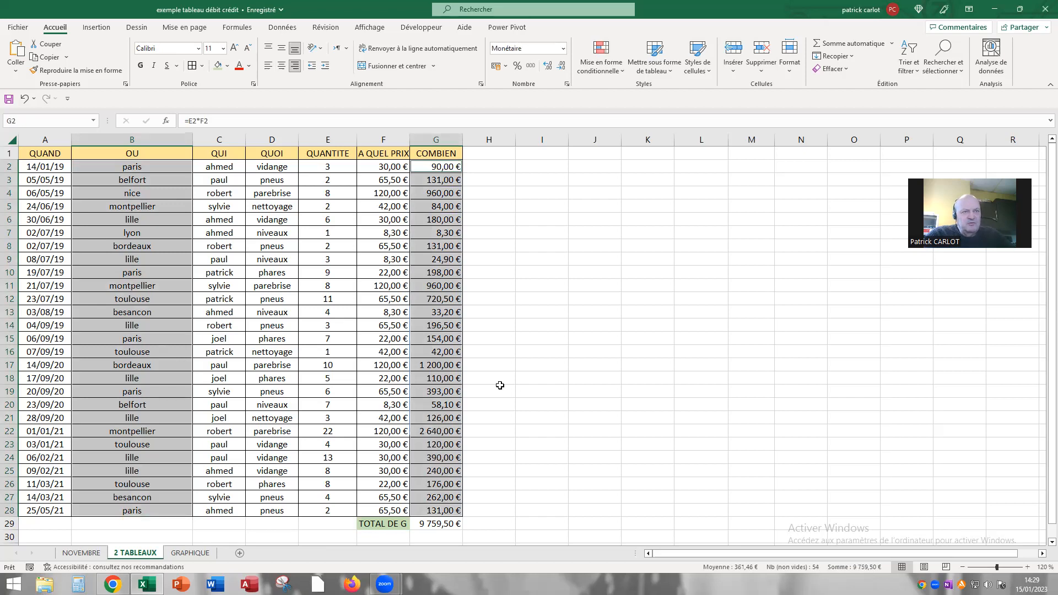
{"action": "left_click", "coordinate": [107, 31]}
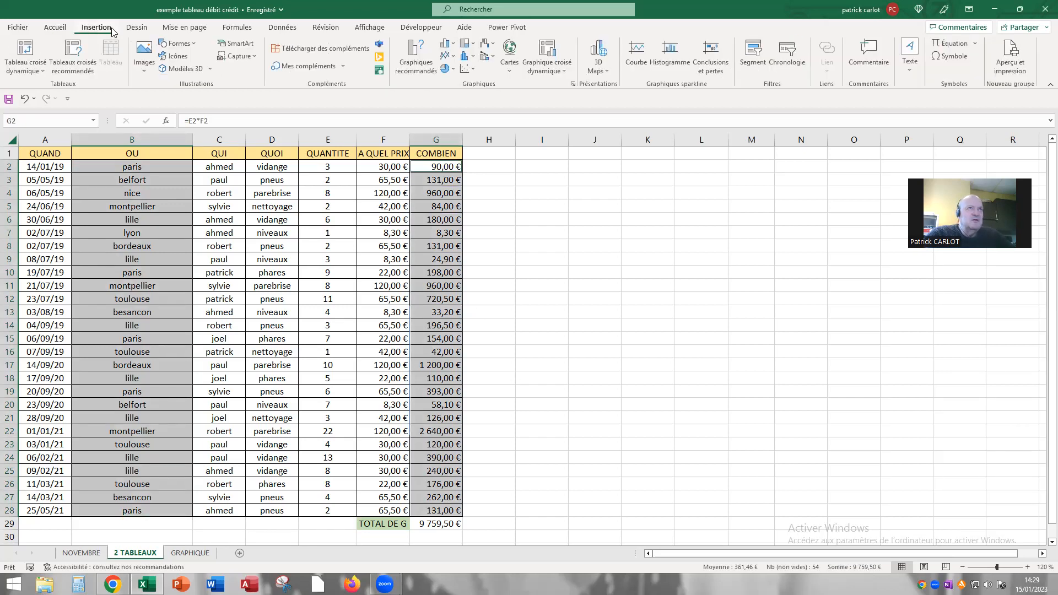
{"action": "left_click", "coordinate": [475, 57]}
{"action": "left_click", "coordinate": [502, 94]}
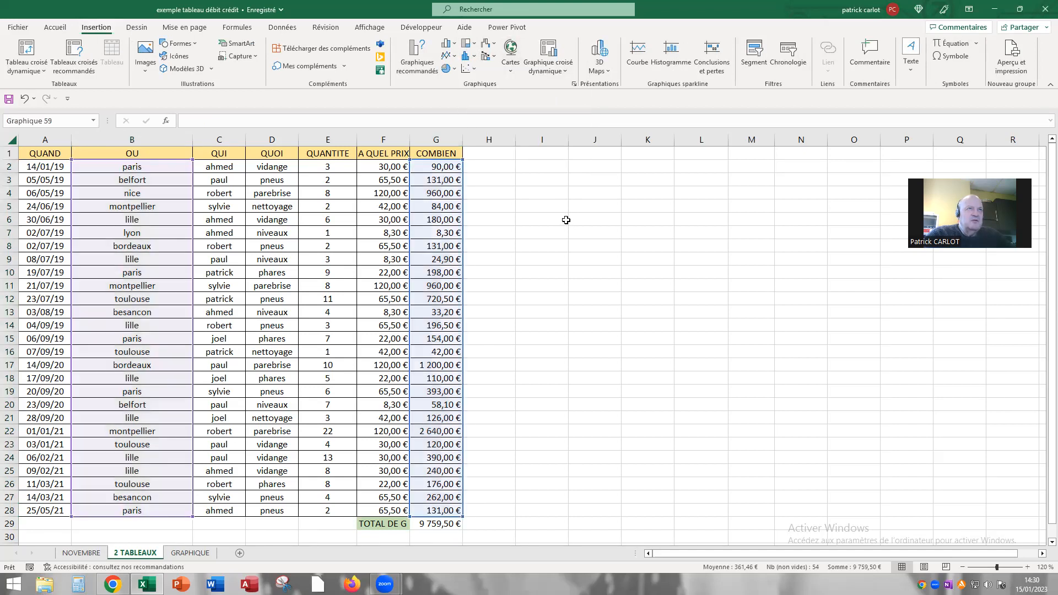
{"action": "left_click_drag", "start_coordinate": [496, 253], "coordinate": [619, 183]}
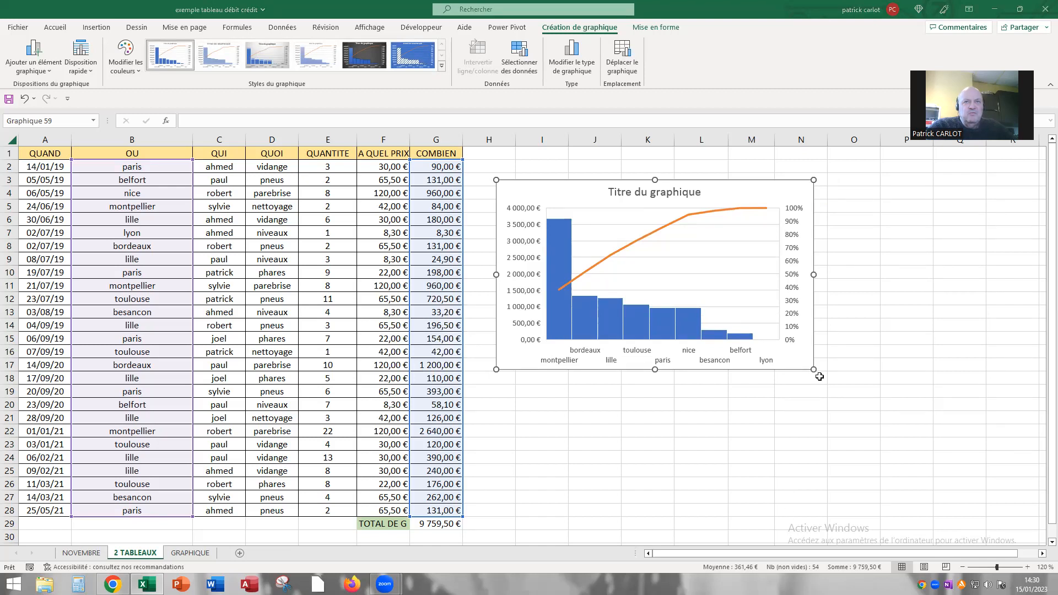
{"action": "left_click_drag", "start_coordinate": [815, 368], "coordinate": [898, 435]}
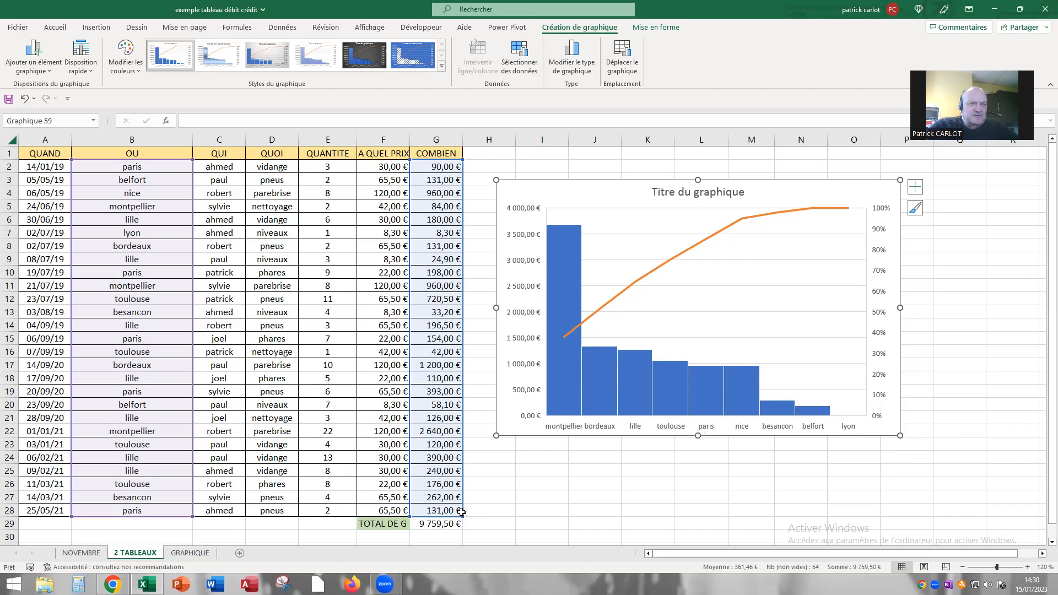
Review the total in cell G29 and the GRAPHIQUE sheet, returning to cell B4 on the 2 TABLEAUX sheet.
{"action": "left_click", "coordinate": [440, 526]}
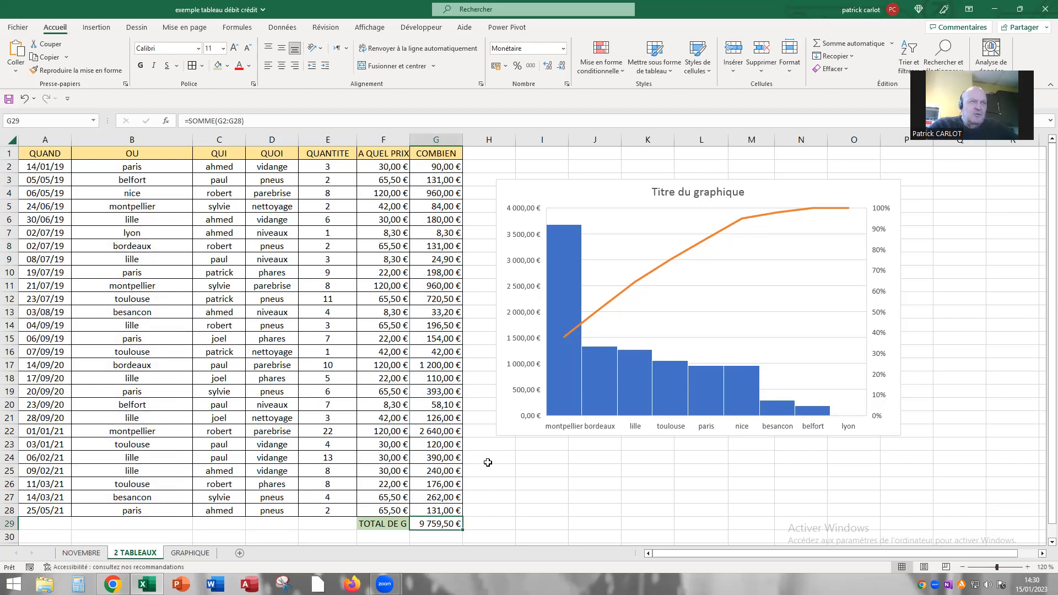
{"action": "left_click", "coordinate": [177, 192]}
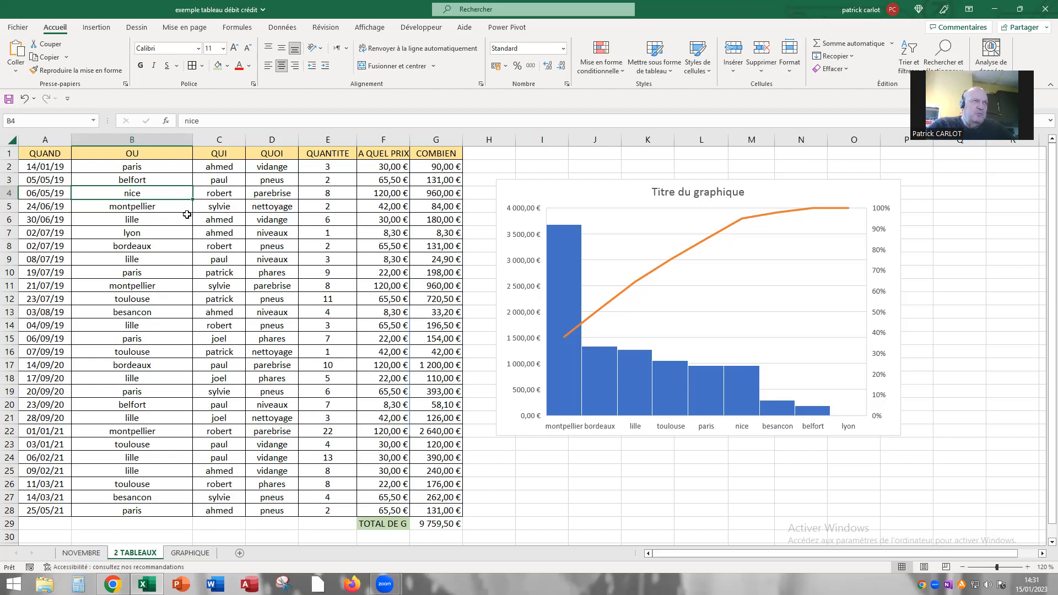
{"action": "left_click", "coordinate": [193, 553]}
{"action": "left_click", "coordinate": [145, 553]}
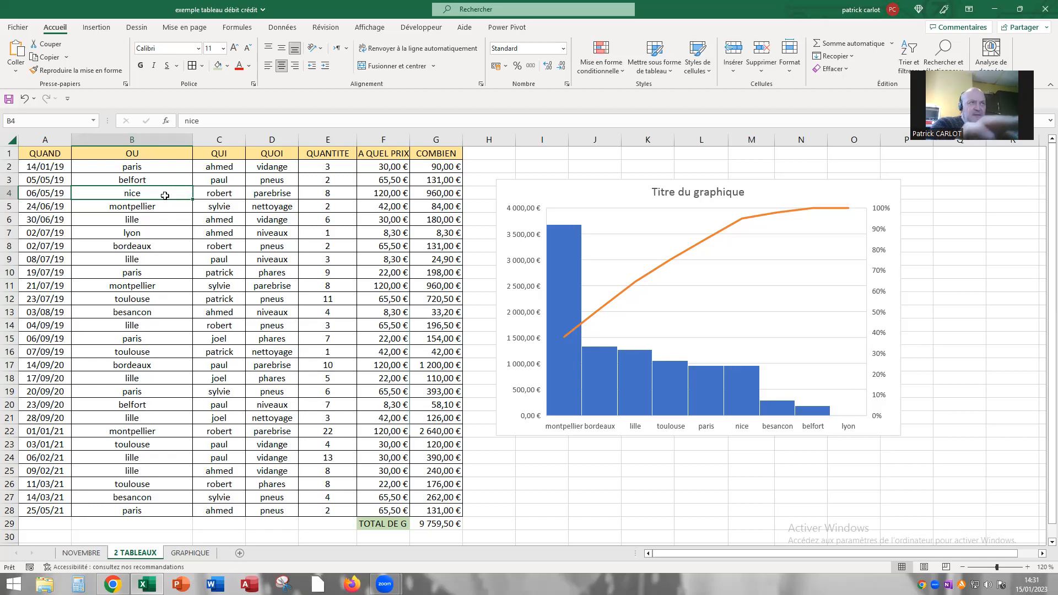
Turn on filters for the table and filter the OU column to bordeaux, lille, montpellier and toulouse only.
{"action": "key", "text": "ctrl+shift+l"}
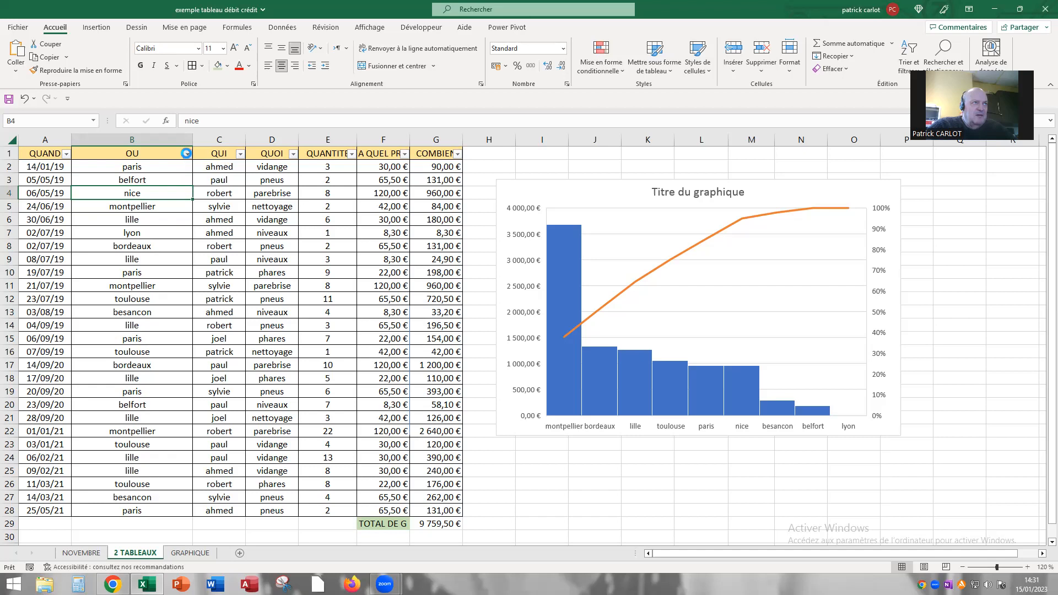
{"action": "left_click", "coordinate": [187, 155]}
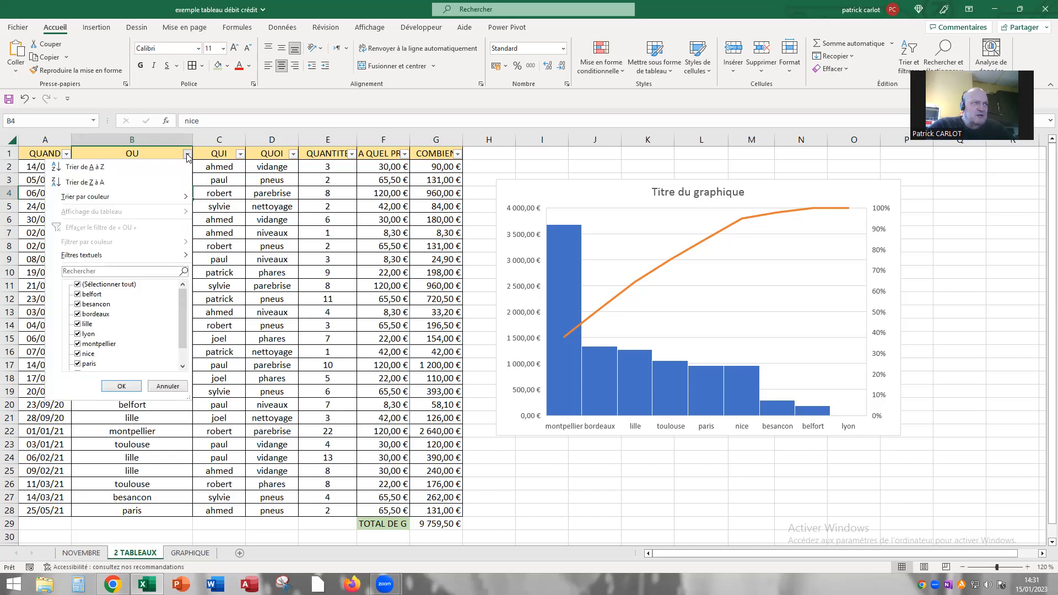
{"action": "left_click", "coordinate": [78, 284]}
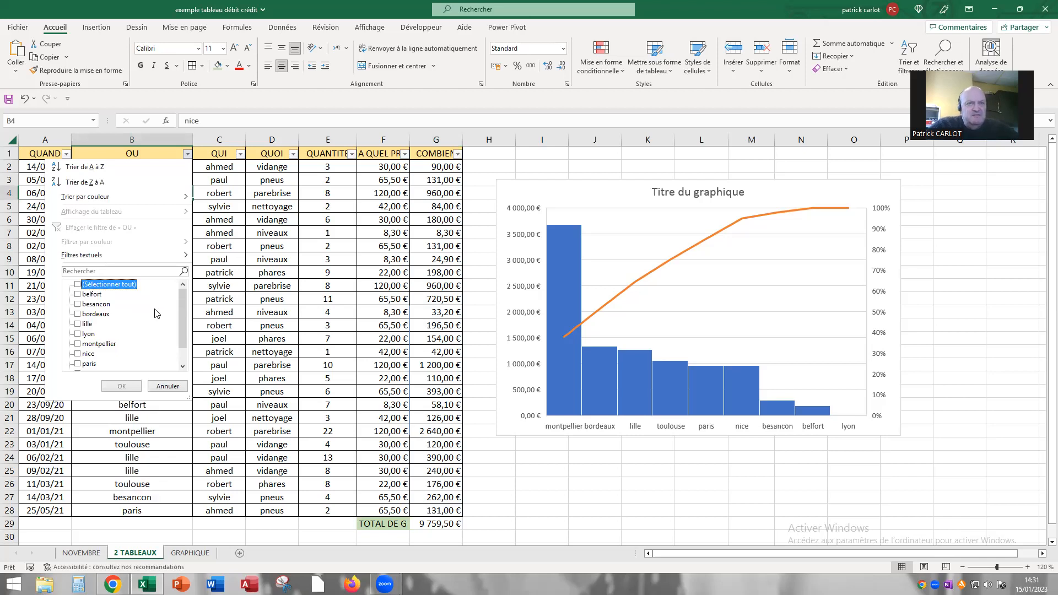
{"action": "left_click", "coordinate": [78, 344]}
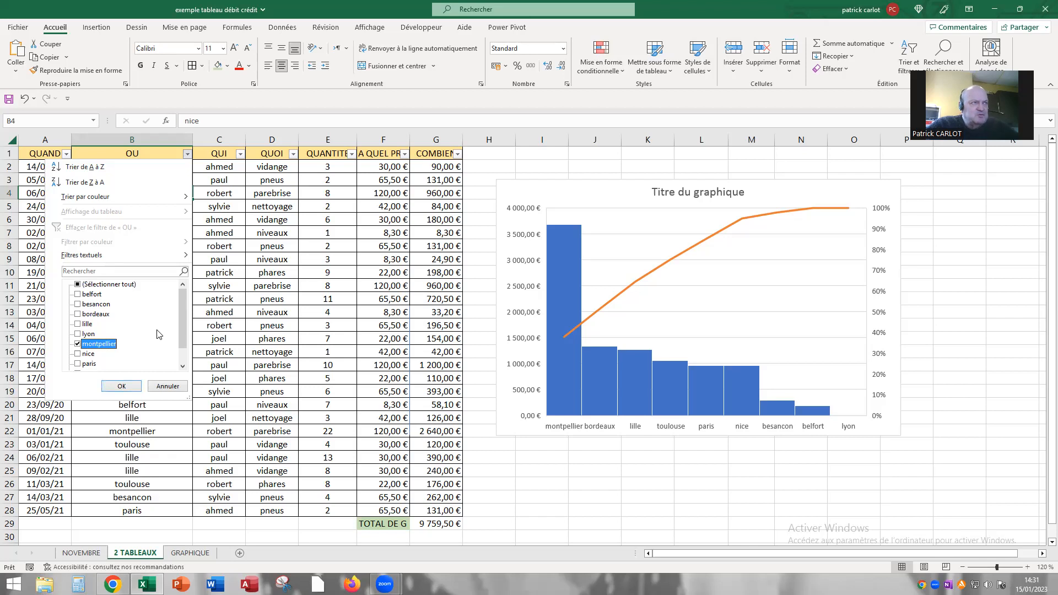
{"action": "left_click", "coordinate": [78, 314]}
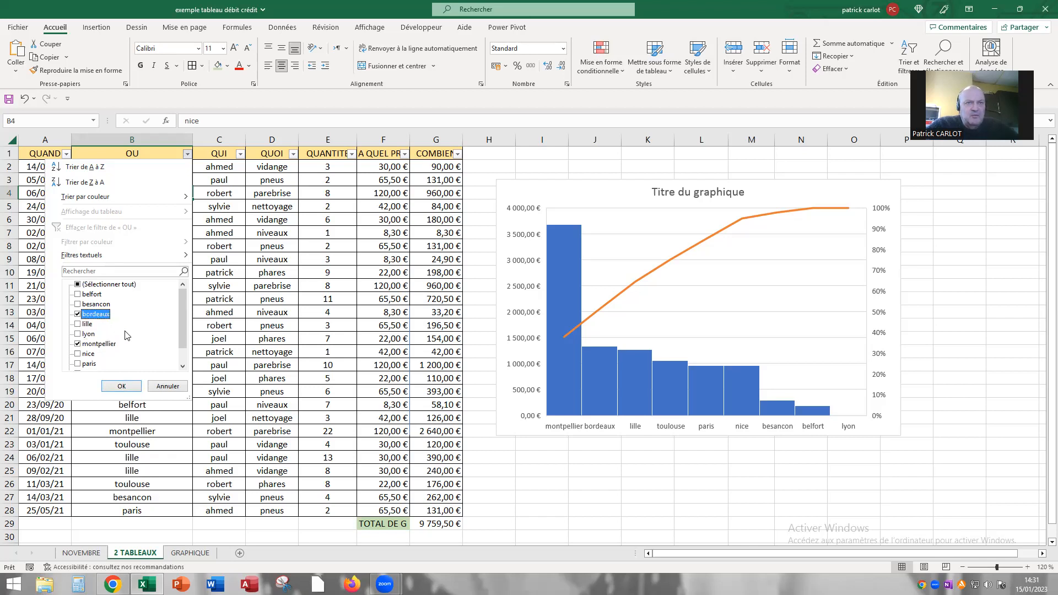
{"action": "left_click", "coordinate": [78, 324]}
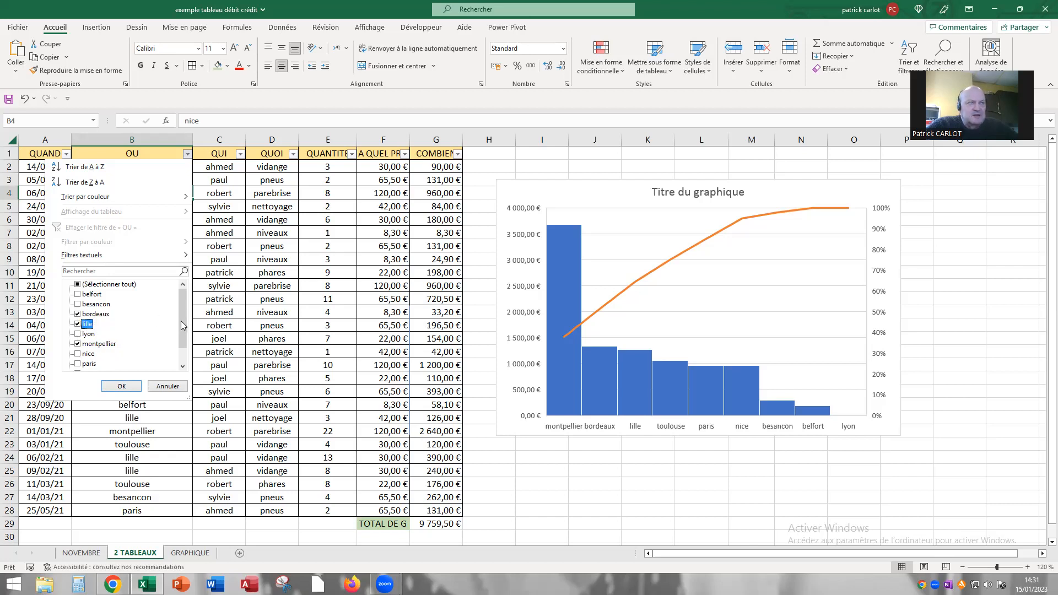
{"action": "scroll", "coordinate": [181, 314], "scroll_direction": "down", "scroll_amount": 1}
{"action": "left_click", "coordinate": [79, 354]}
{"action": "left_click", "coordinate": [121, 386]}
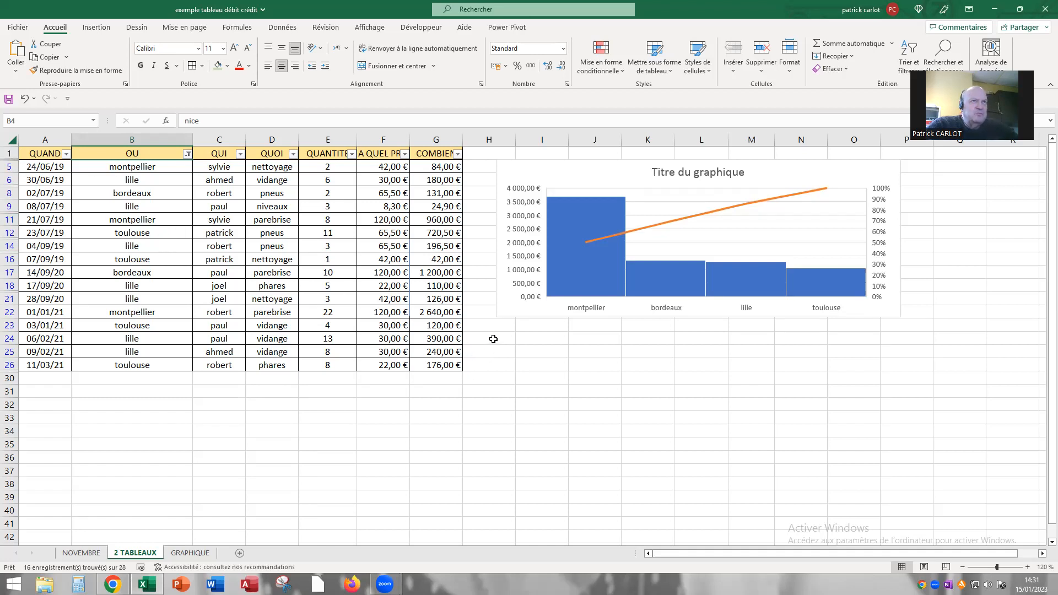
Add the automatic sum of the filtered COMBIEN values in cell G30 as =SOUS.TOTAL(9;G5:G26).
{"action": "left_click", "coordinate": [428, 380]}
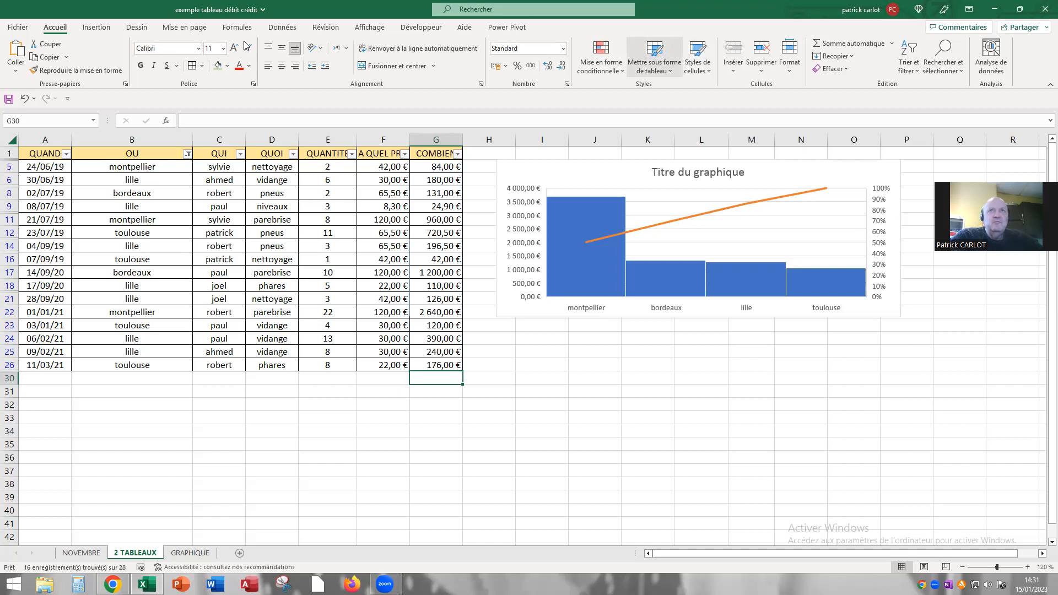
{"action": "left_click", "coordinate": [823, 47]}
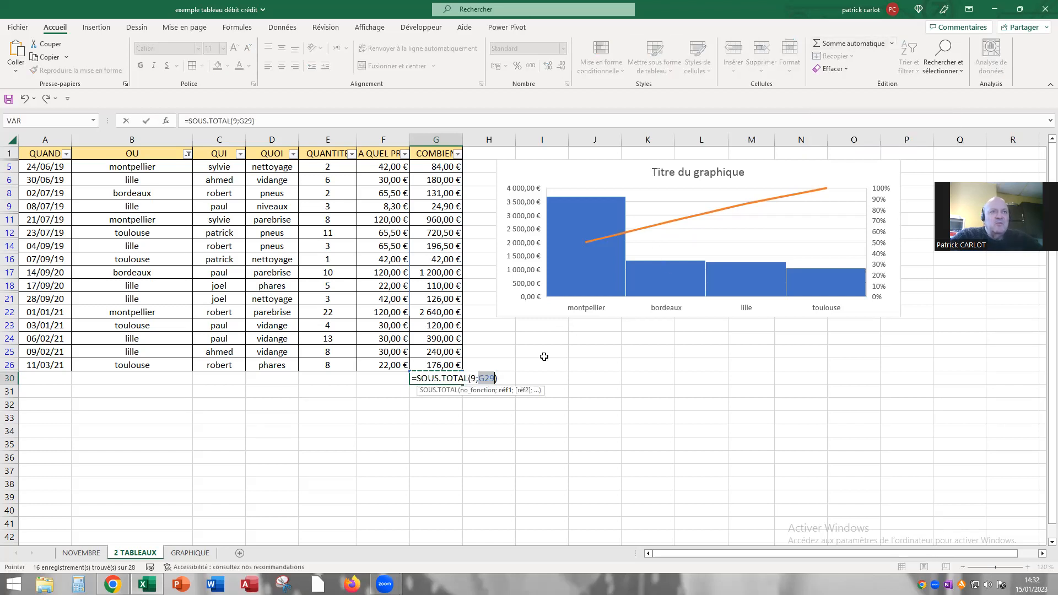
{"action": "left_click_drag", "start_coordinate": [440, 170], "coordinate": [438, 362]}
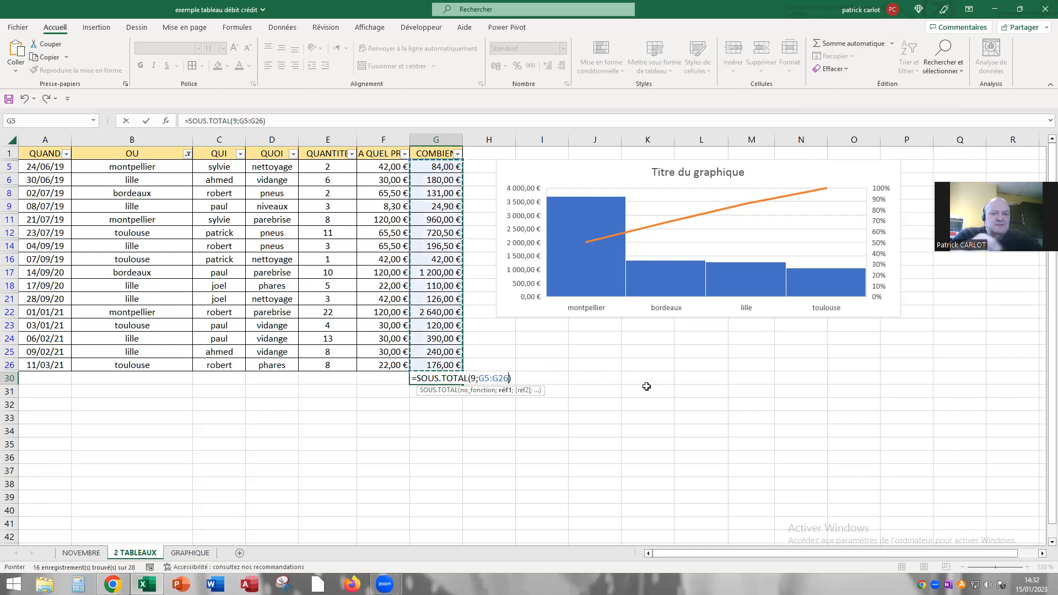
{"action": "key", "text": "Return"}
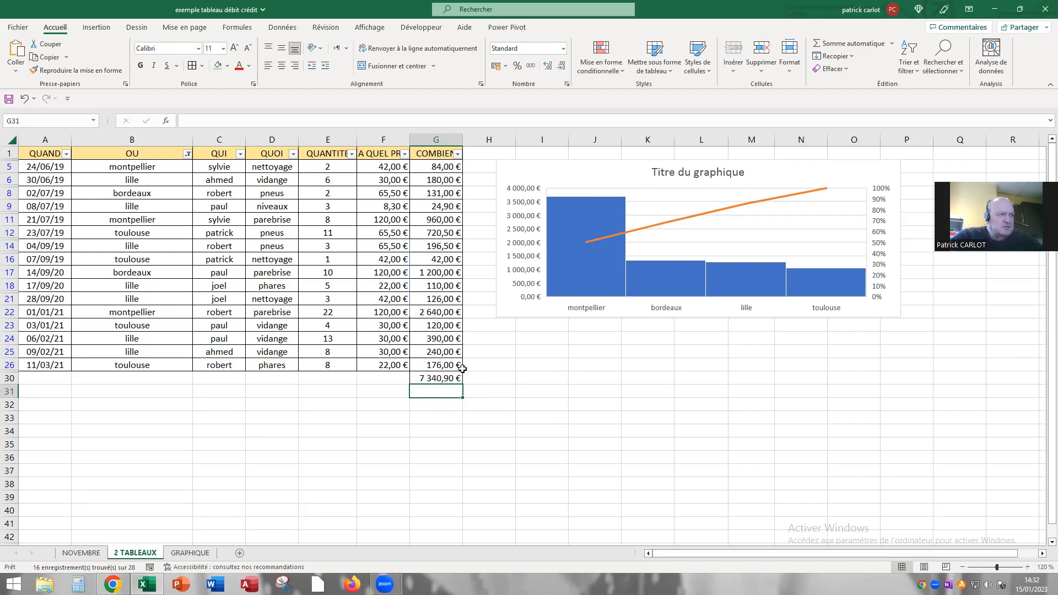
Copy the subtotal in cell G30 and paste it into cell K30 as a value only.
{"action": "left_click", "coordinate": [434, 379]}
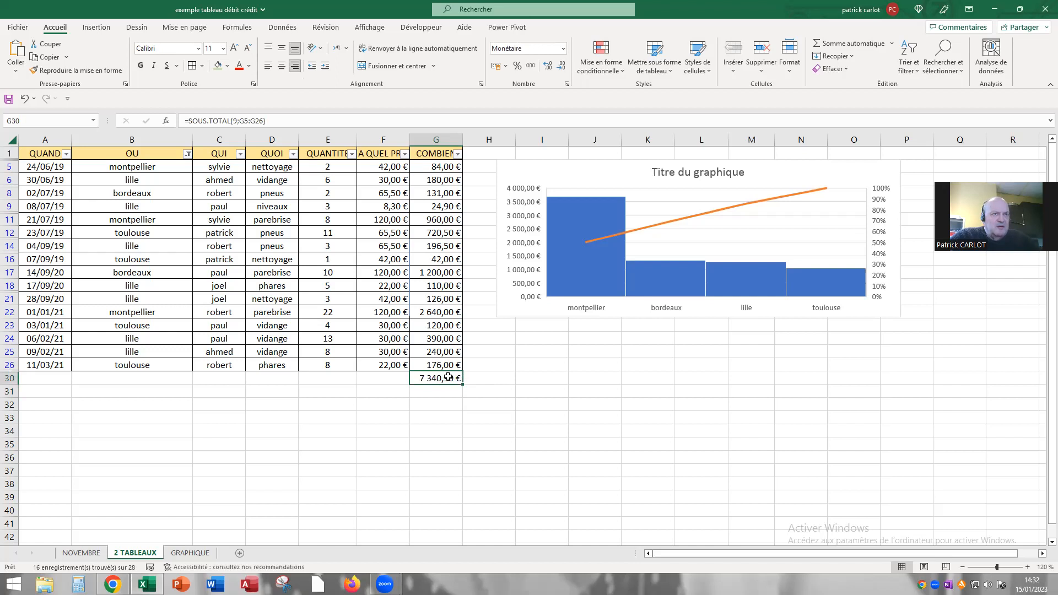
{"action": "right_click", "coordinate": [449, 377]}
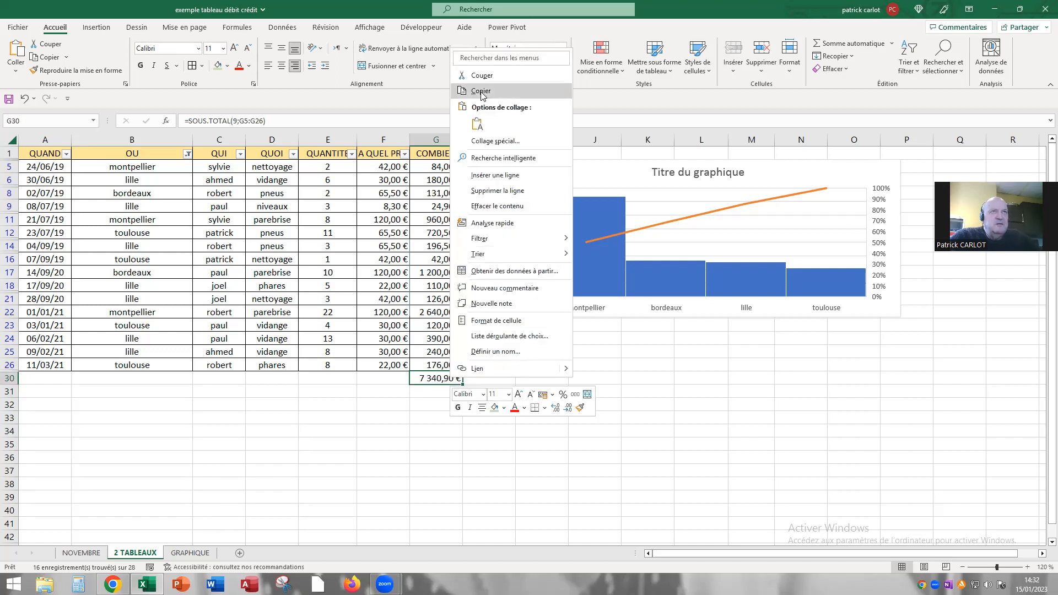
{"action": "left_click", "coordinate": [482, 92]}
{"action": "left_click", "coordinate": [635, 377]}
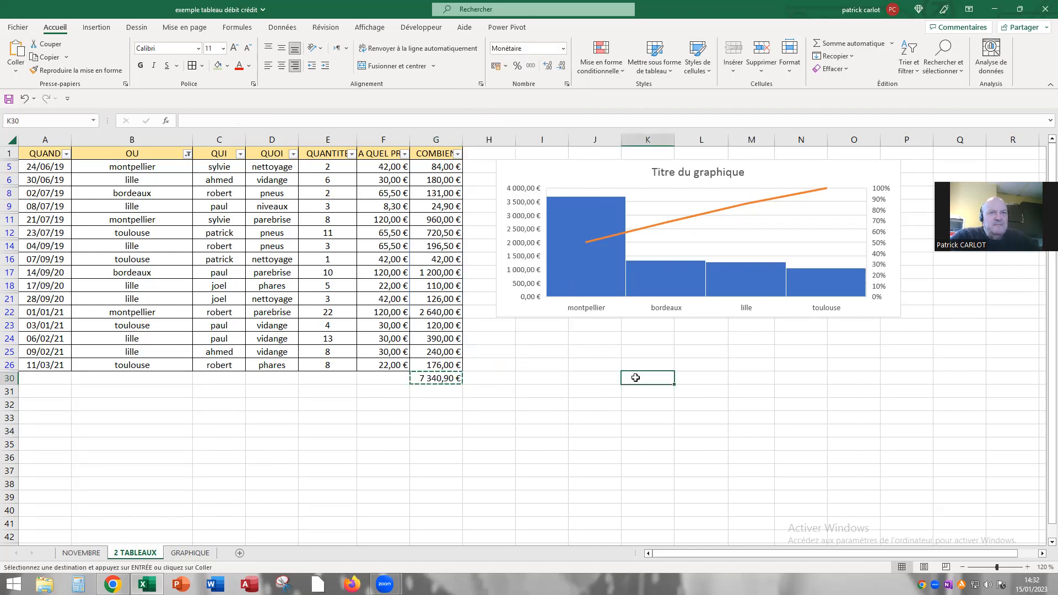
{"action": "right_click", "coordinate": [636, 383]}
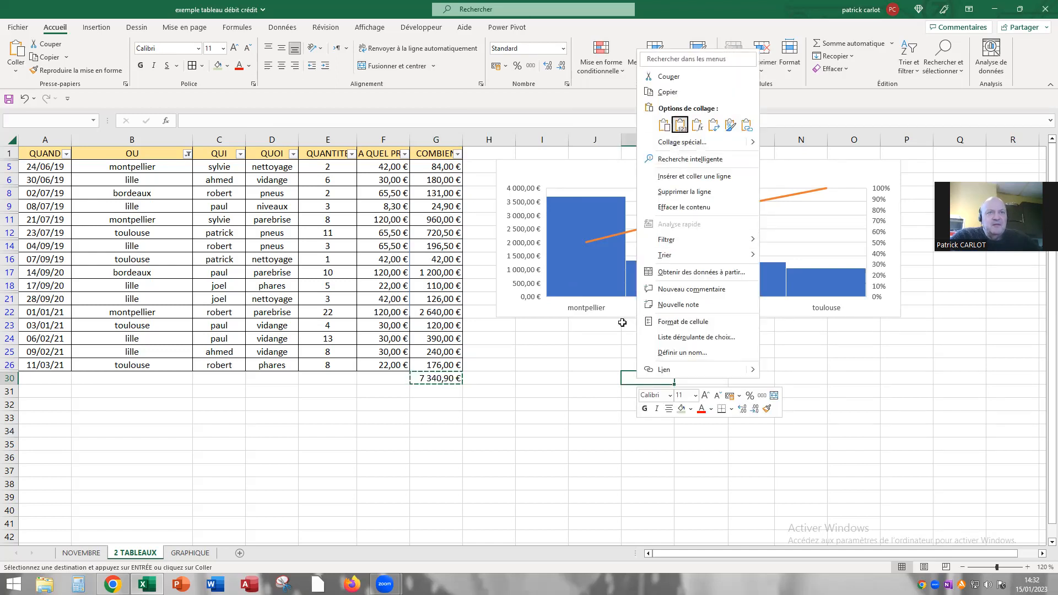
{"action": "left_click", "coordinate": [679, 125]}
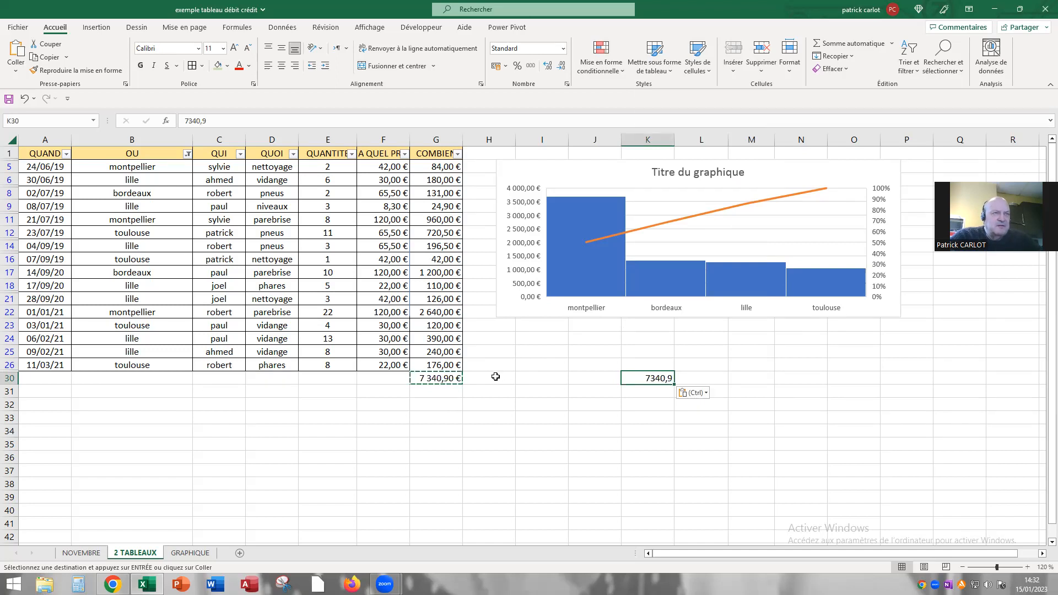
{"action": "key", "text": "Escape"}
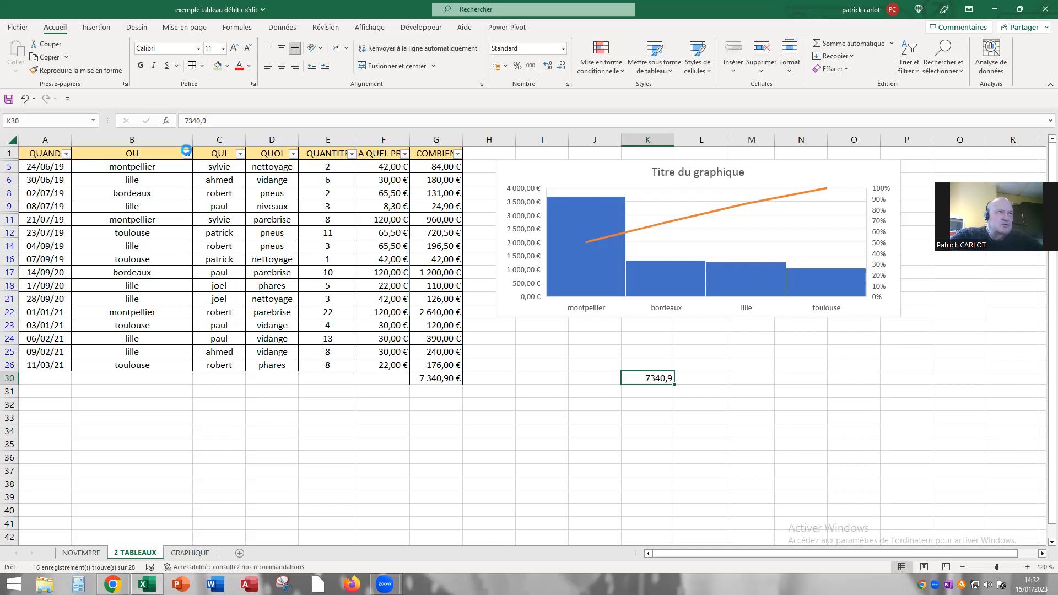
Clear the filter on the OU column and delete the subtotal formula from cell G30.
{"action": "left_click", "coordinate": [188, 153]}
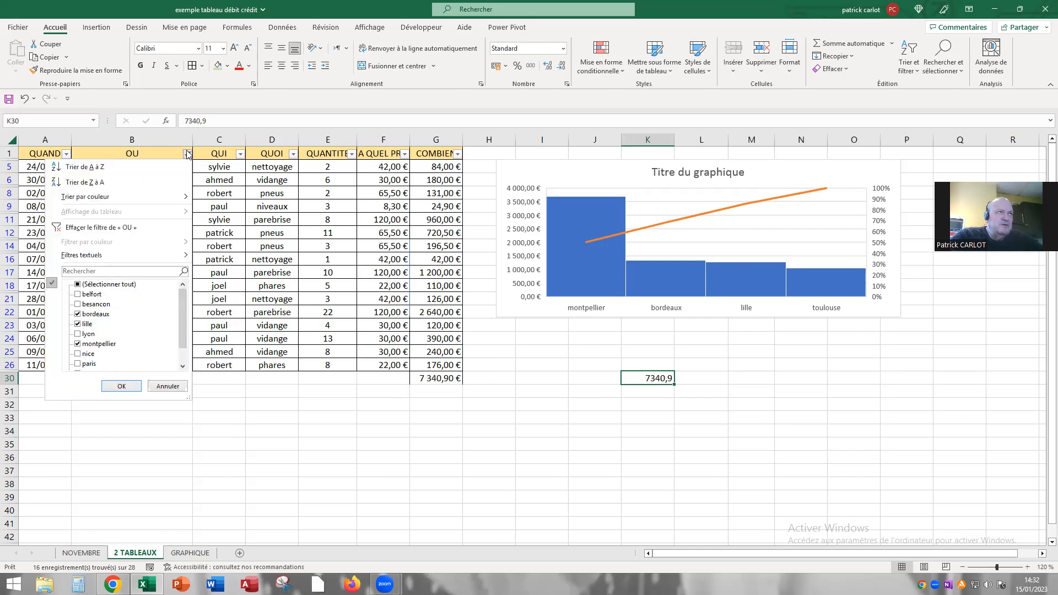
{"action": "left_click", "coordinate": [118, 228]}
{"action": "scroll", "coordinate": [408, 363], "scroll_direction": "down", "scroll_amount": 5}
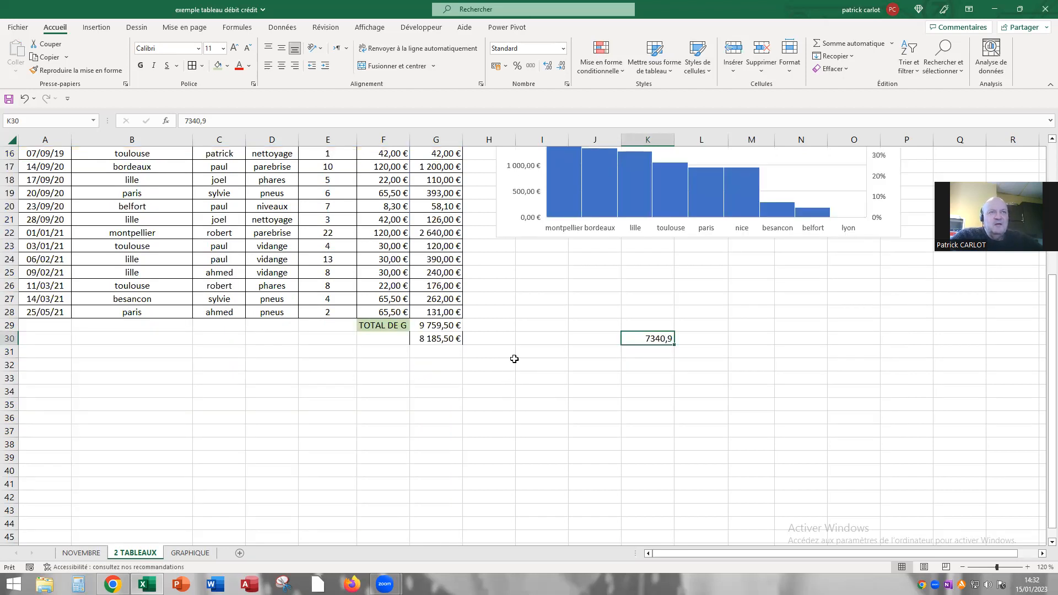
{"action": "left_click", "coordinate": [438, 338]}
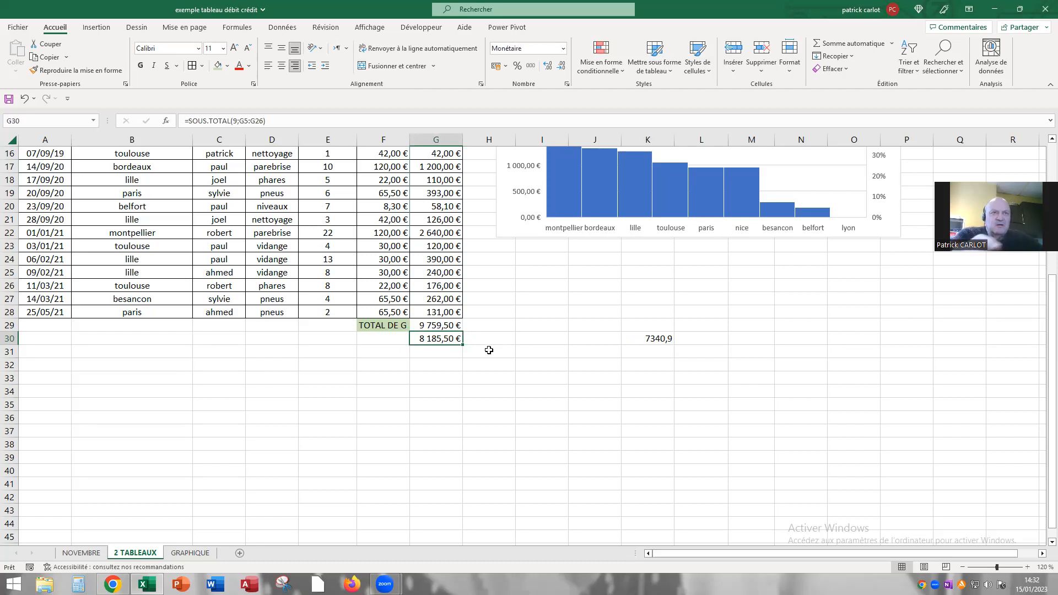
{"action": "key", "text": "Delete"}
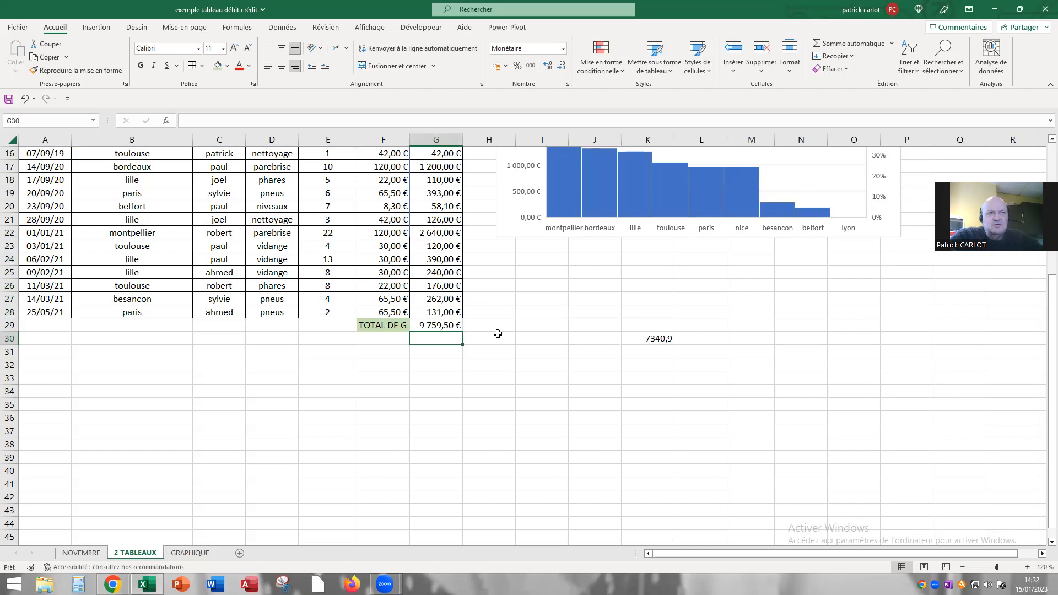
Enter the formula =K30/9759,5 in cell L28 to divide the four cities' subtotal by the overall total.
{"action": "left_click", "coordinate": [441, 326]}
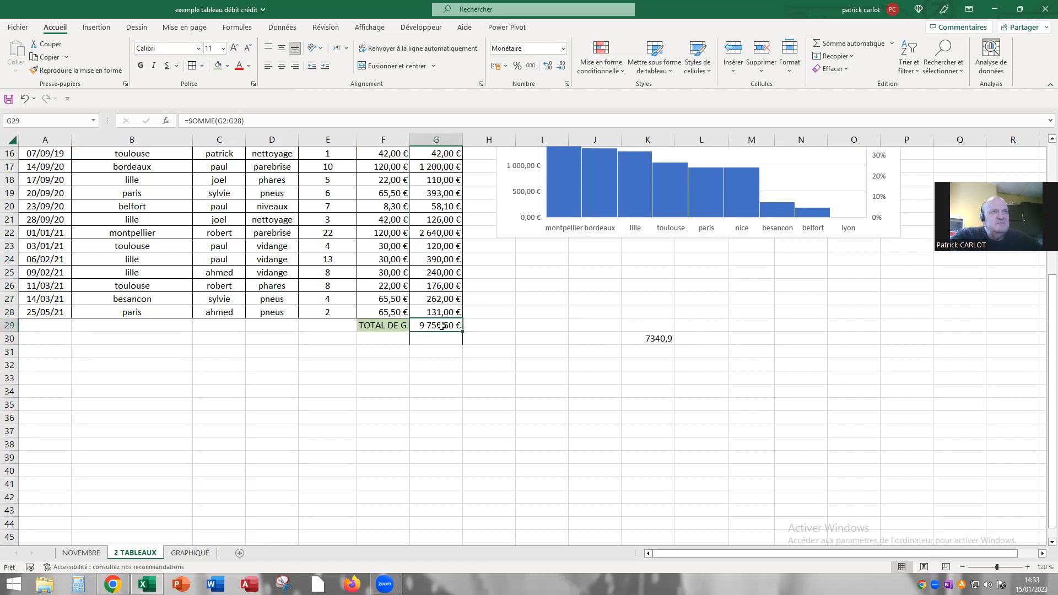
{"action": "left_click", "coordinate": [633, 338]}
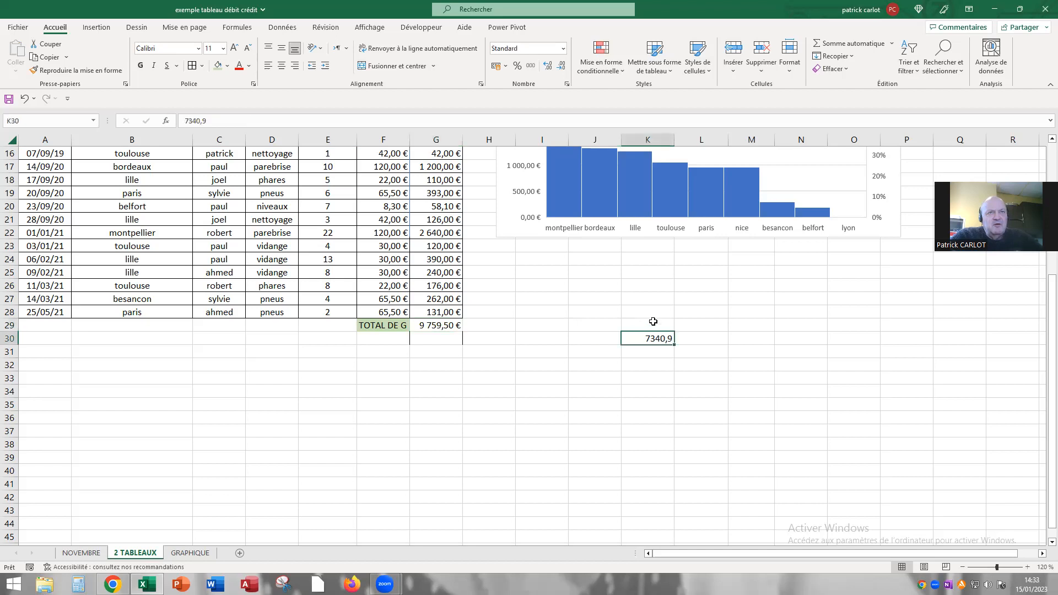
{"action": "left_click", "coordinate": [697, 314]}
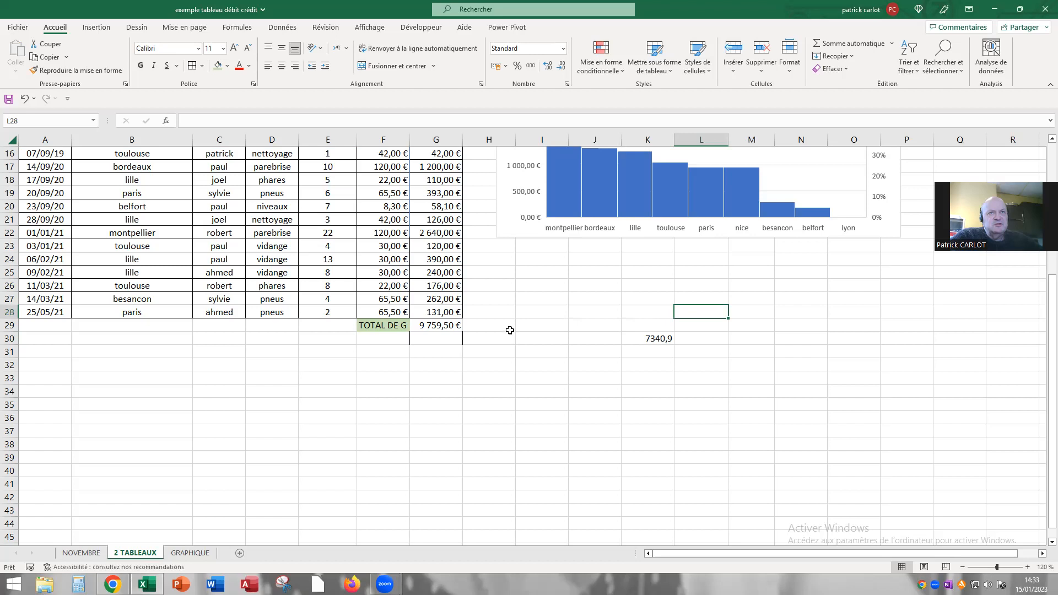
{"action": "key", "text": "F2"}
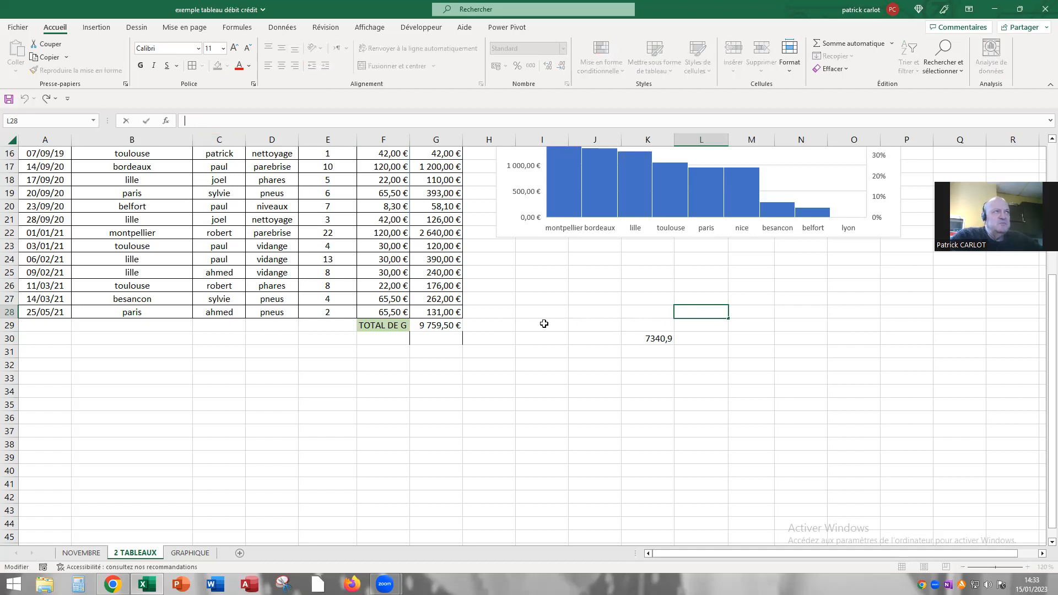
{"action": "type", "text": "="}
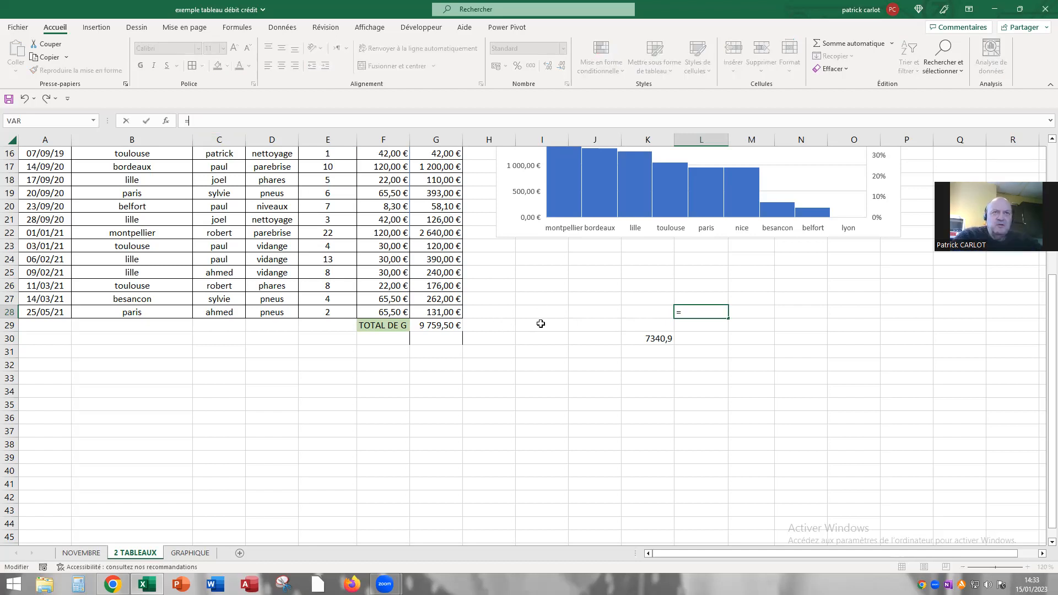
{"action": "left_click", "coordinate": [644, 342]}
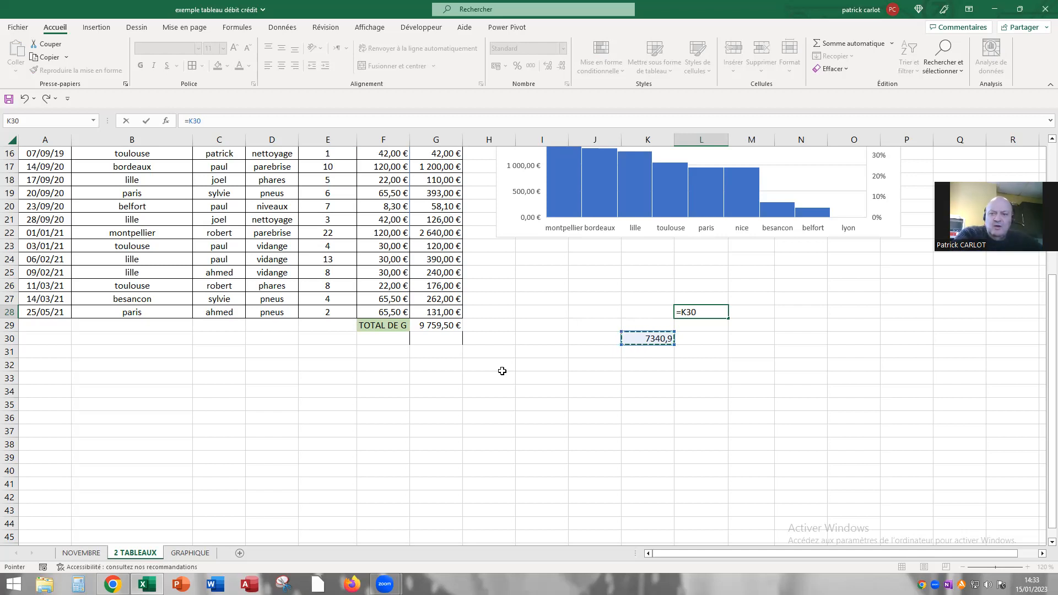
{"action": "type", "text": "/"}
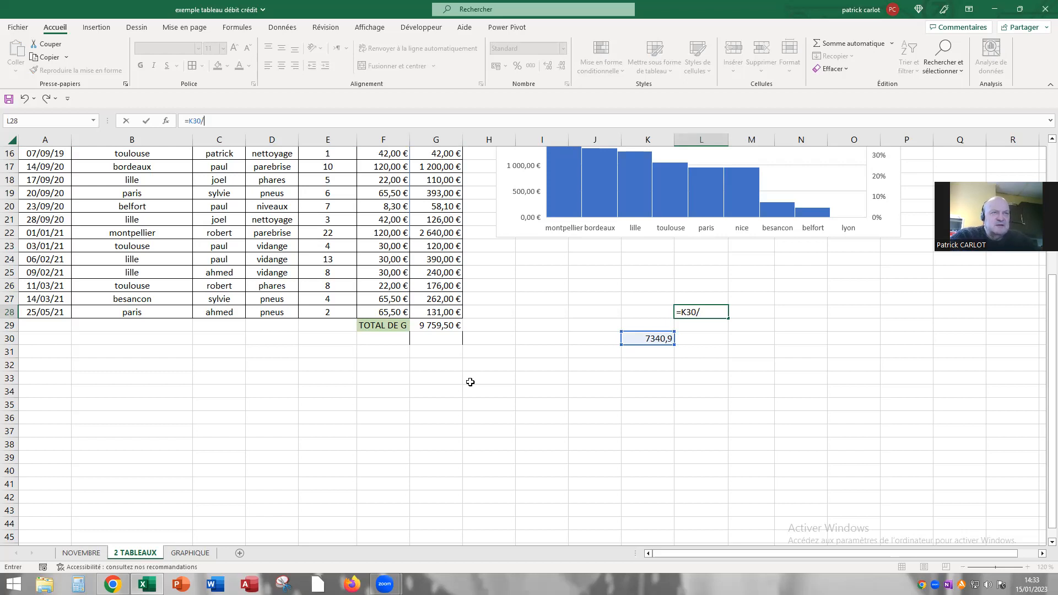
{"action": "type", "text": "9759,5"}
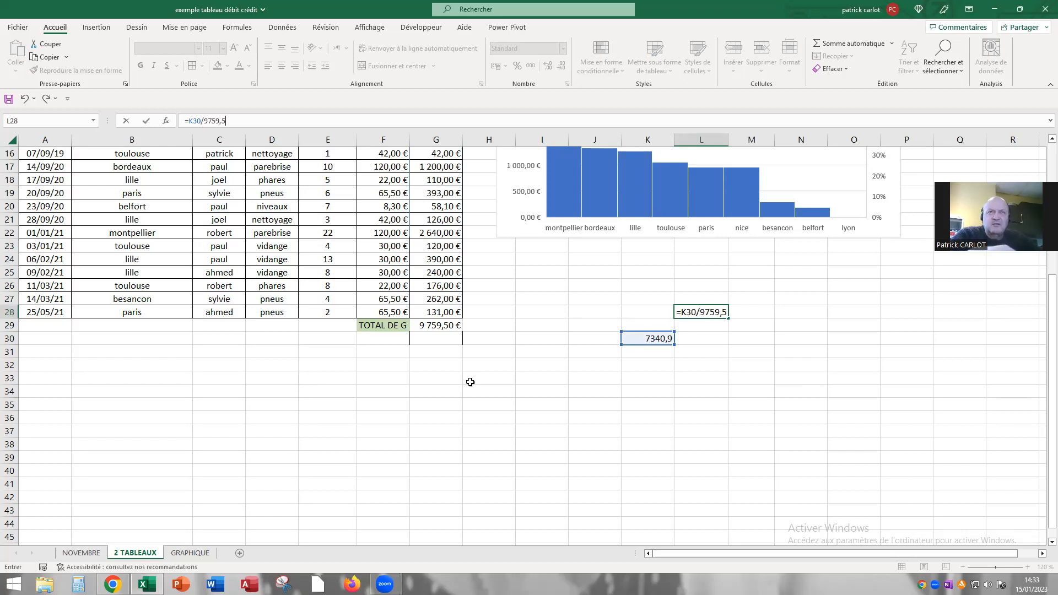
{"action": "key", "text": "Return"}
Format the ratio in cell L28 as Pourcentage.
{"action": "left_click", "coordinate": [696, 310]}
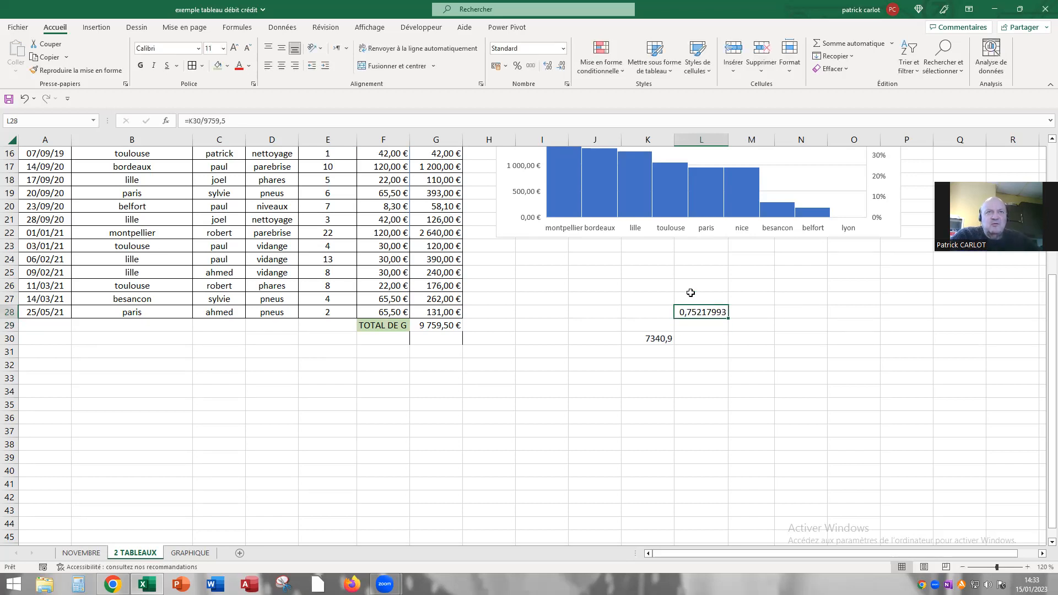
{"action": "left_click", "coordinate": [562, 49]}
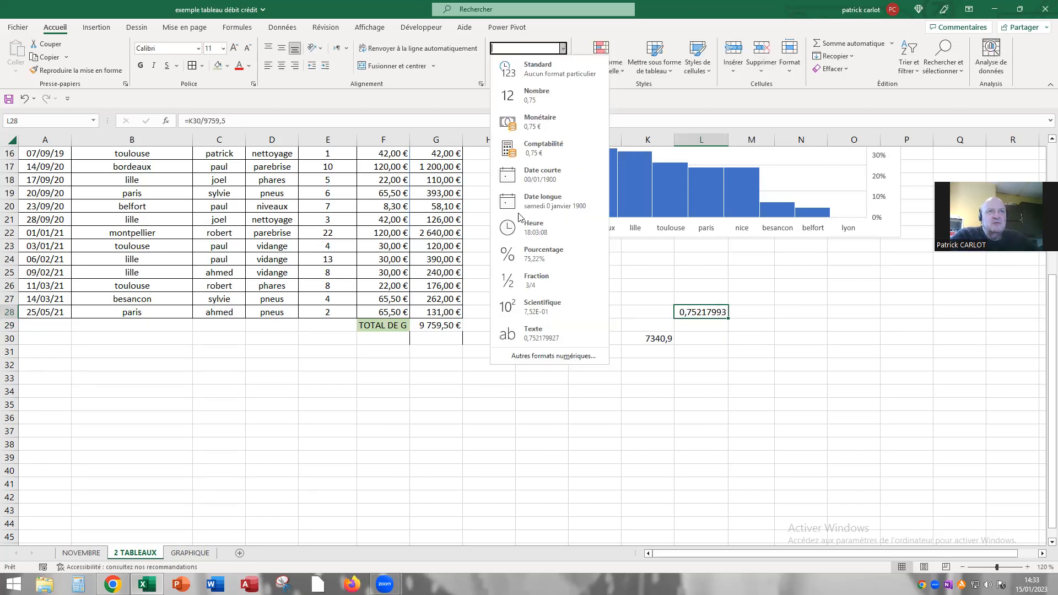
{"action": "left_click", "coordinate": [548, 259]}
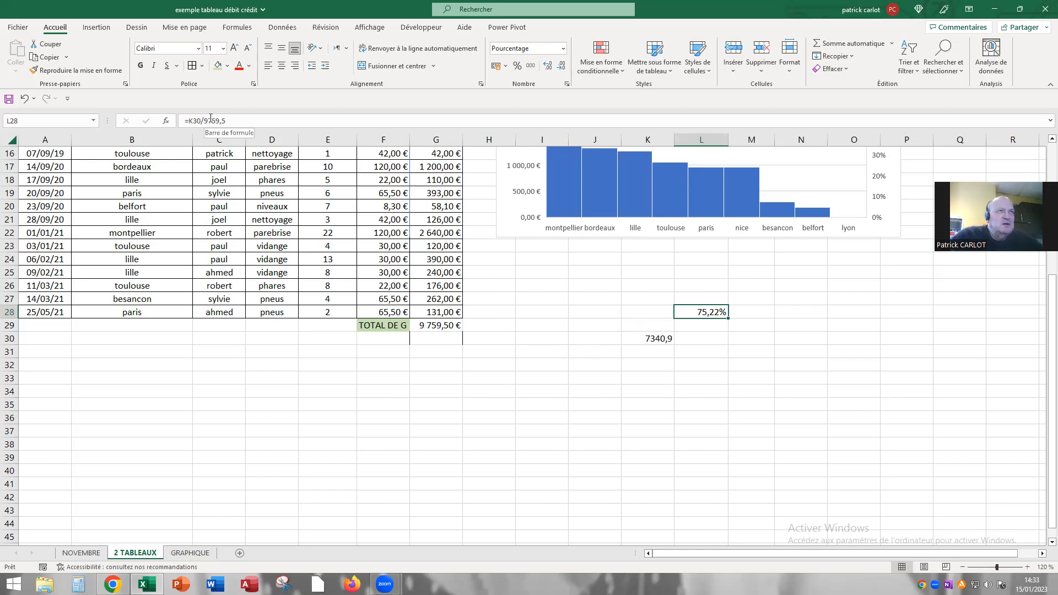
Delete the pasted subtotal from cell K30 and undo the deletion.
{"action": "left_click", "coordinate": [644, 340]}
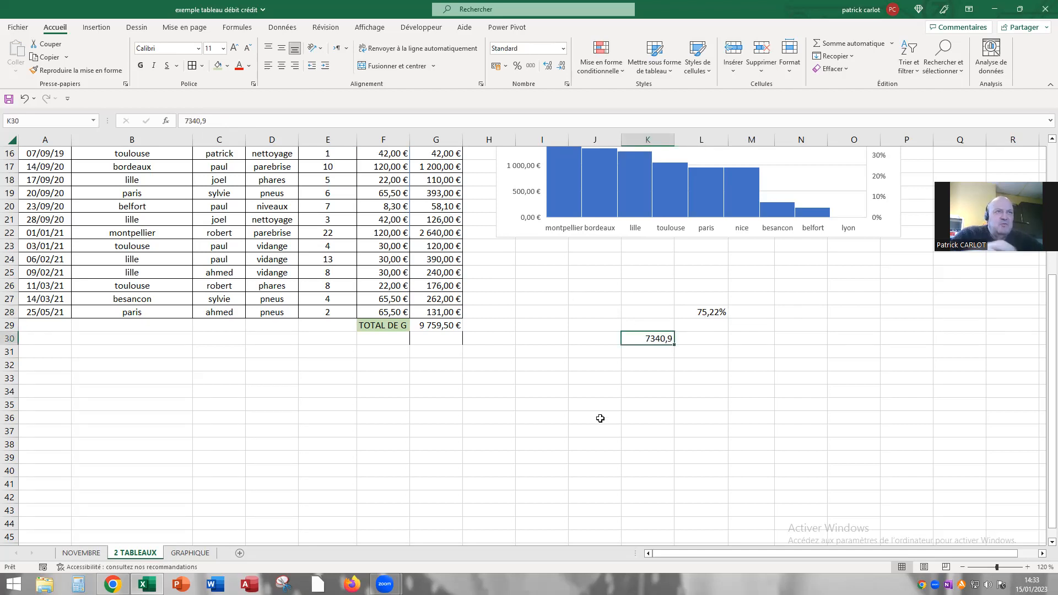
{"action": "key", "text": "Delete"}
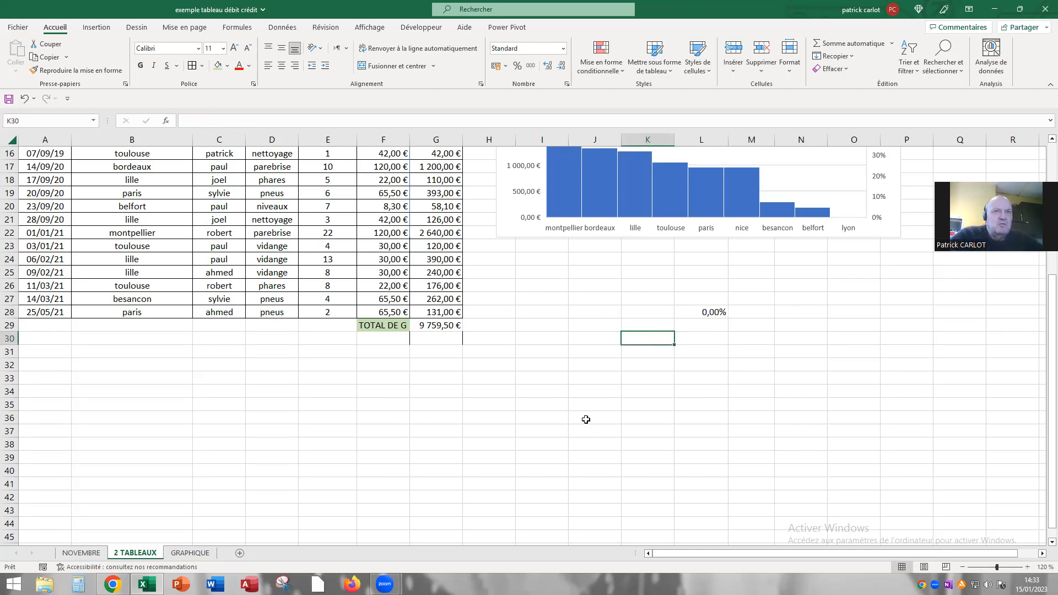
{"action": "left_click", "coordinate": [684, 313]}
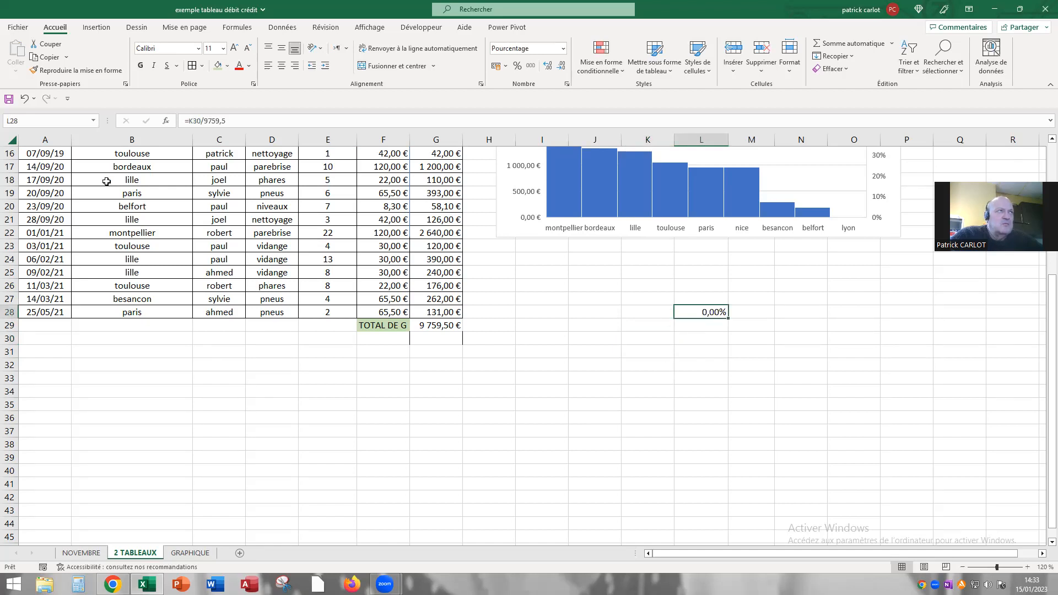
{"action": "left_click", "coordinate": [24, 98]}
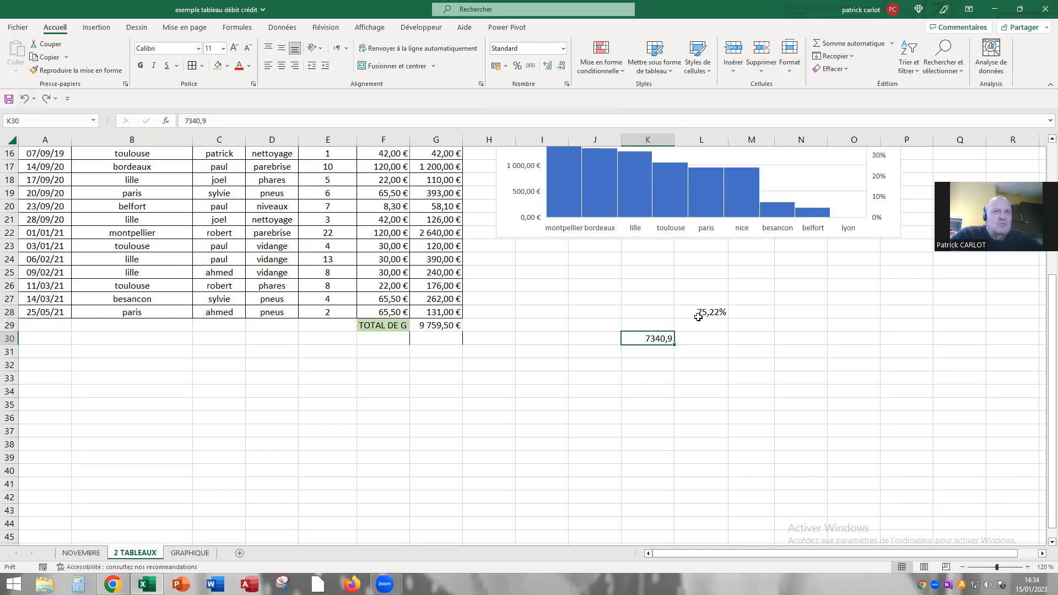
Clear the pasted subtotal and the percentage calculation by emptying the range K27:L31.
{"action": "left_click_drag", "start_coordinate": [648, 298], "coordinate": [702, 352]}
{"action": "key", "text": "Delete"}
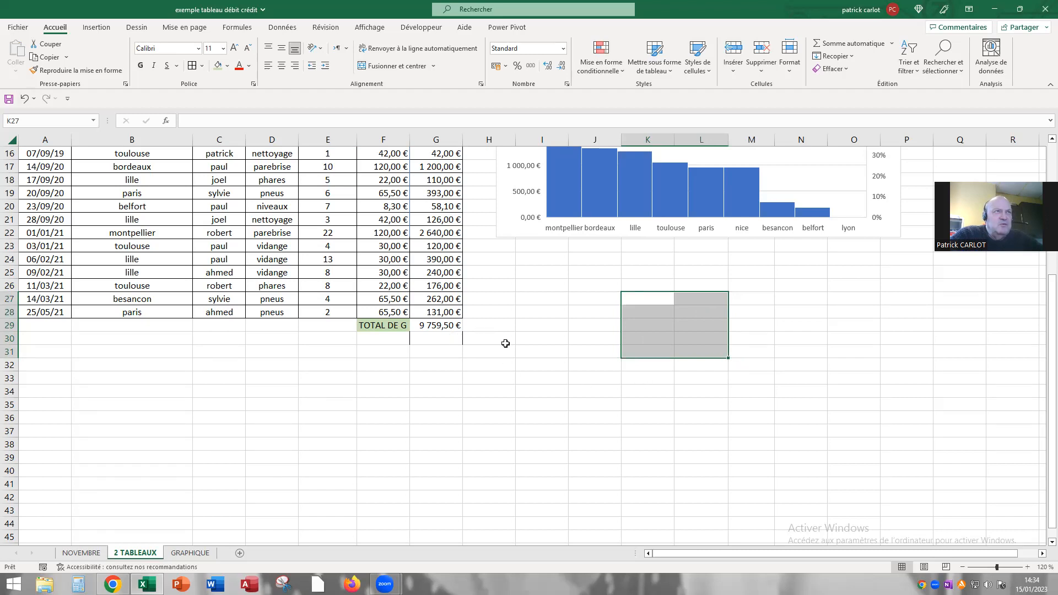
Filter the OU column to bordeaux, lille, montpellier, paris and toulouse only.
{"action": "scroll", "coordinate": [484, 336], "scroll_direction": "up", "scroll_amount": 5}
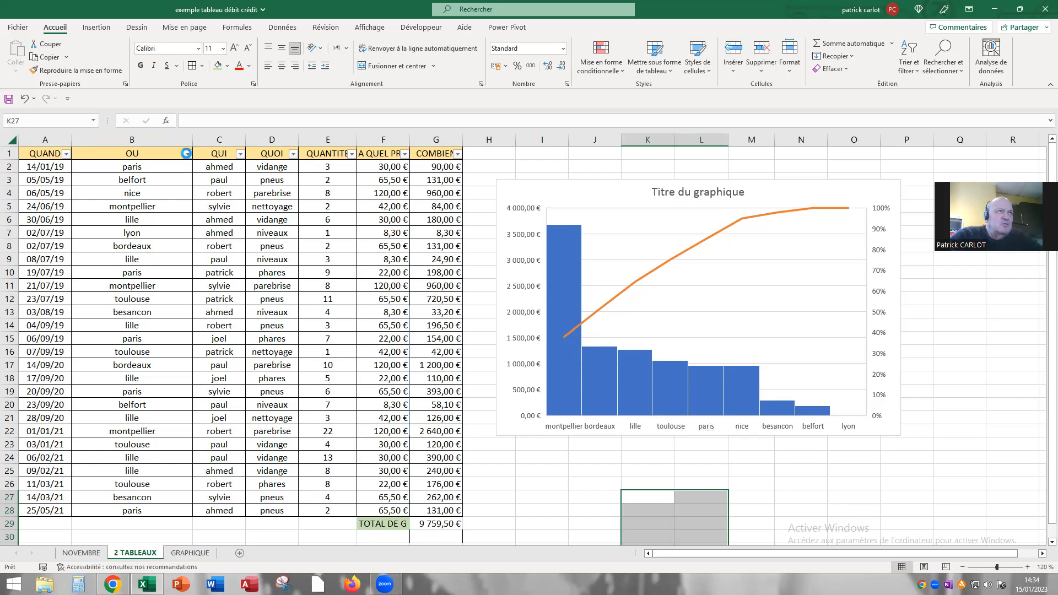
{"action": "left_click", "coordinate": [187, 154]}
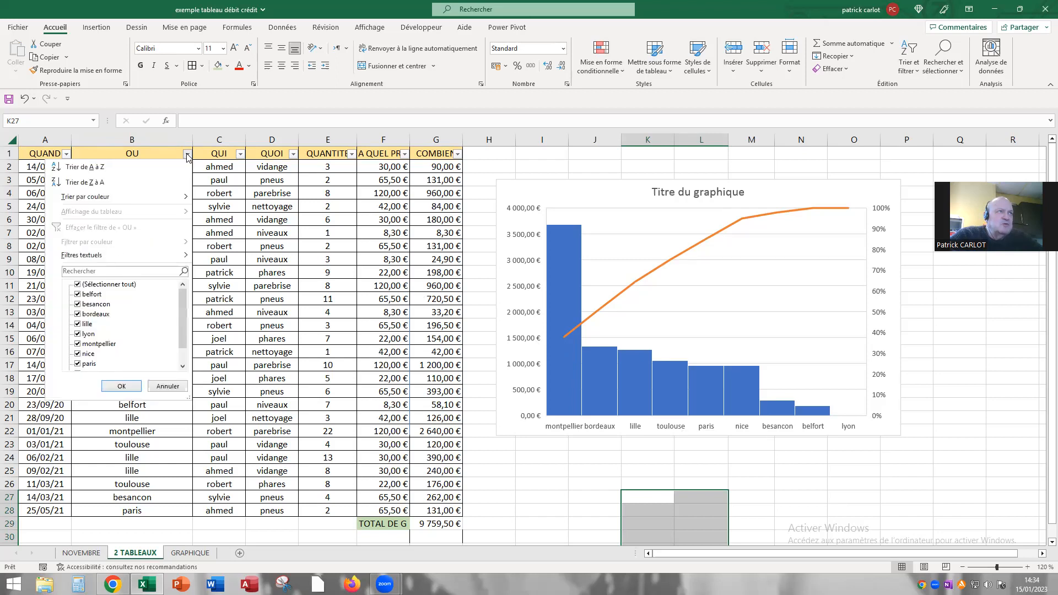
{"action": "left_click", "coordinate": [77, 285]}
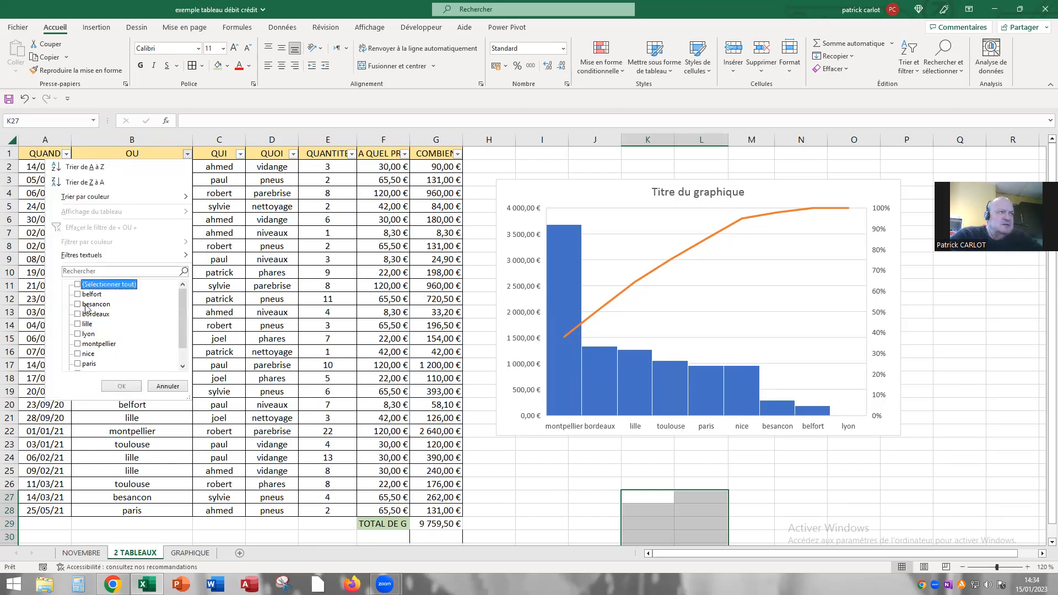
{"action": "left_click", "coordinate": [78, 344]}
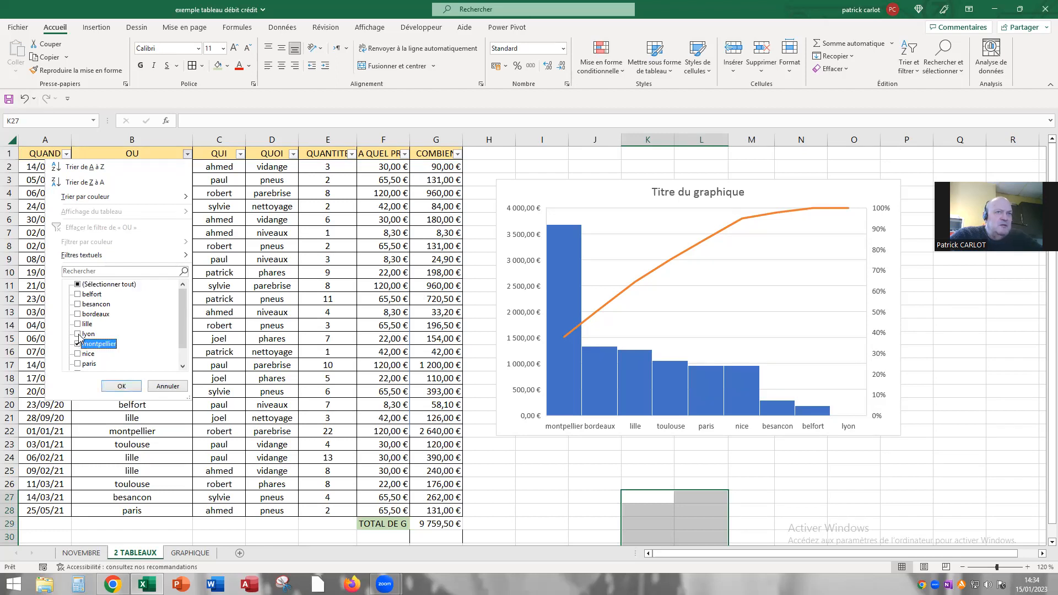
{"action": "left_click", "coordinate": [77, 315]}
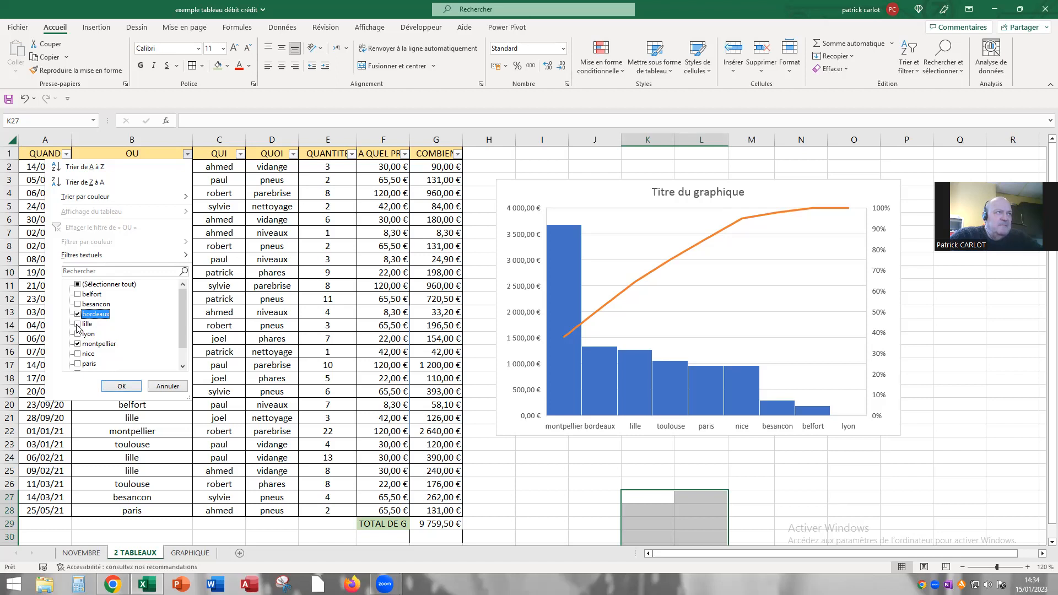
{"action": "left_click", "coordinate": [77, 324]}
{"action": "left_click_drag", "start_coordinate": [180, 316], "coordinate": [181, 345]}
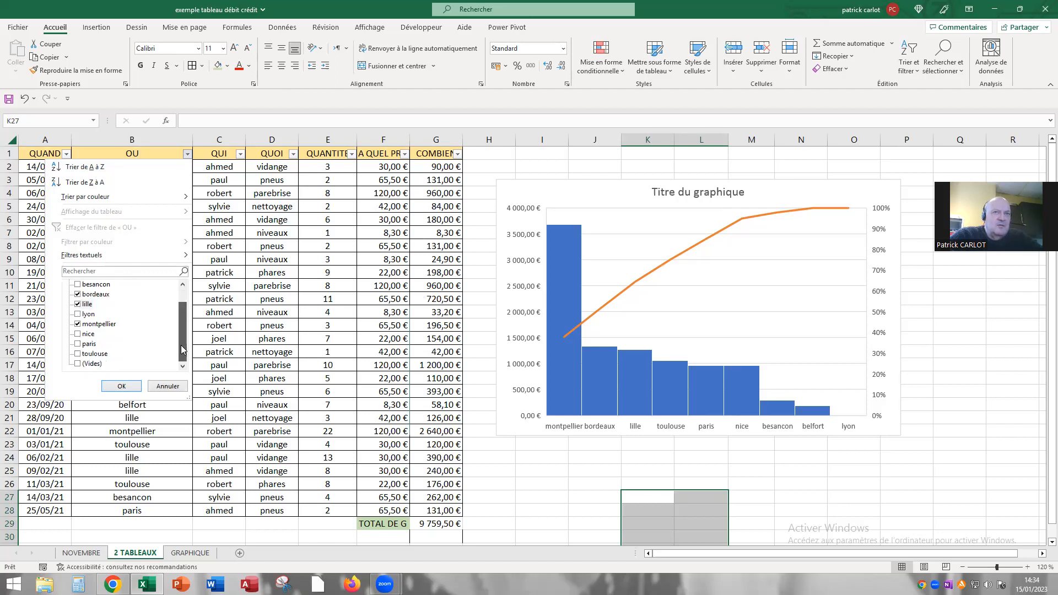
{"action": "left_click", "coordinate": [77, 354]}
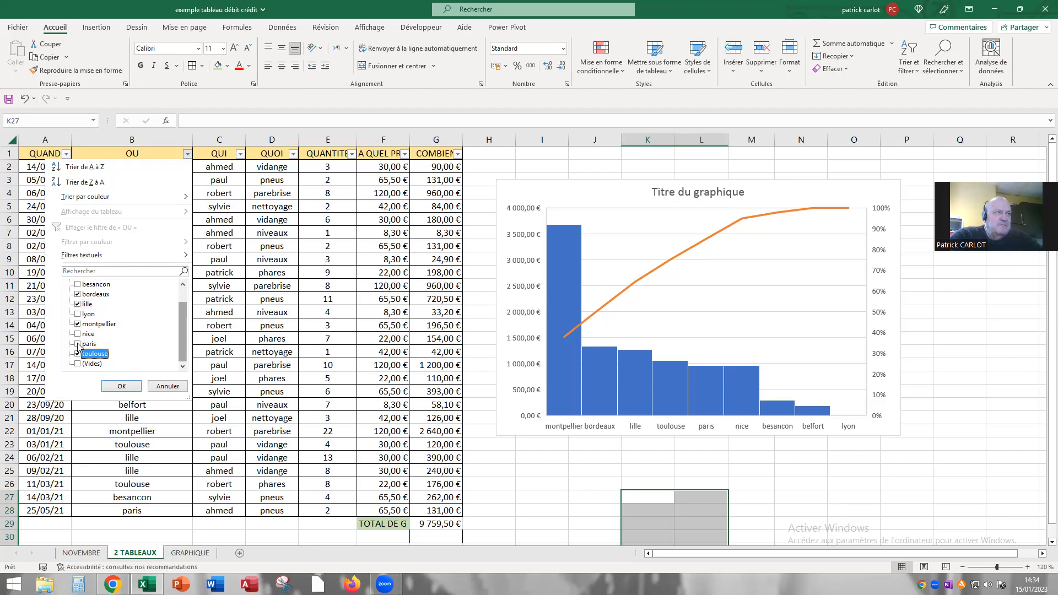
{"action": "left_click", "coordinate": [77, 344]}
{"action": "key", "text": "Return"}
Add the automatic sum of the filtered COMBIEN values in cell G30 as =SOUS.TOTAL(9;G2:G28).
{"action": "left_click", "coordinate": [427, 445]}
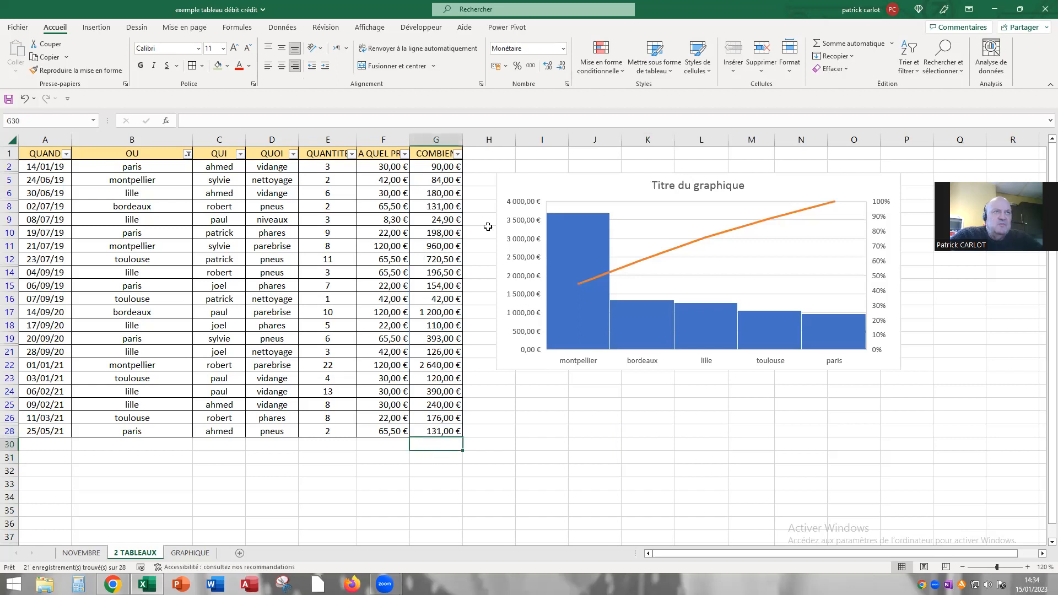
{"action": "left_click", "coordinate": [829, 46]}
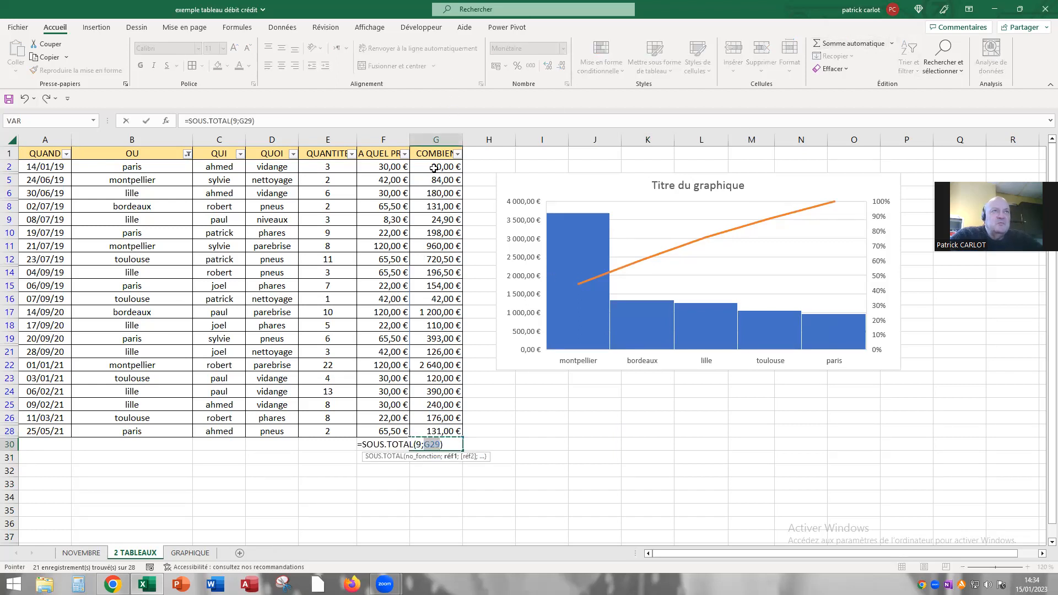
{"action": "left_click_drag", "start_coordinate": [435, 167], "coordinate": [436, 431]}
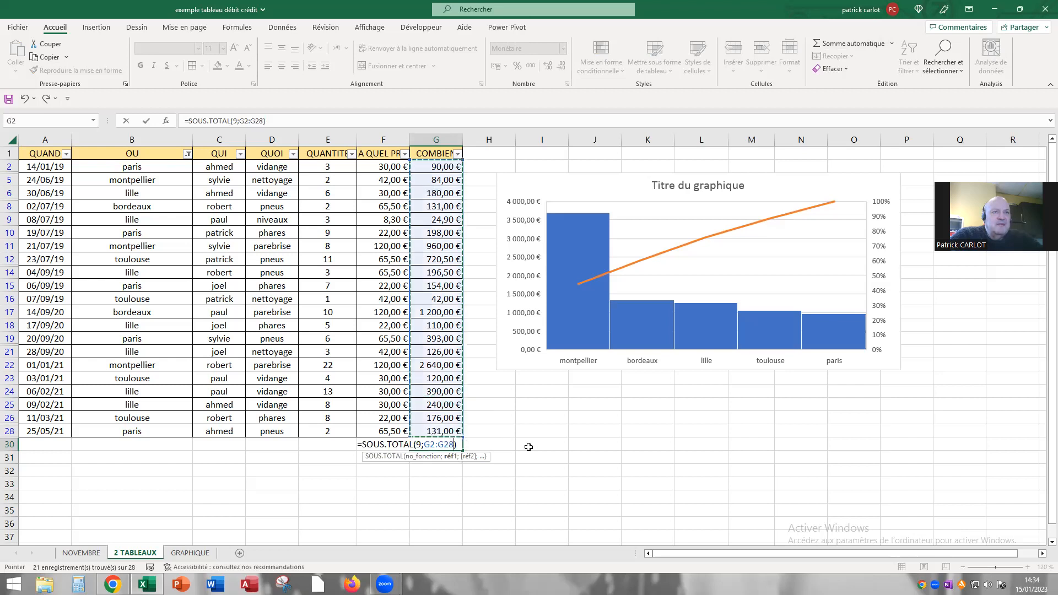
{"action": "key", "text": "Return"}
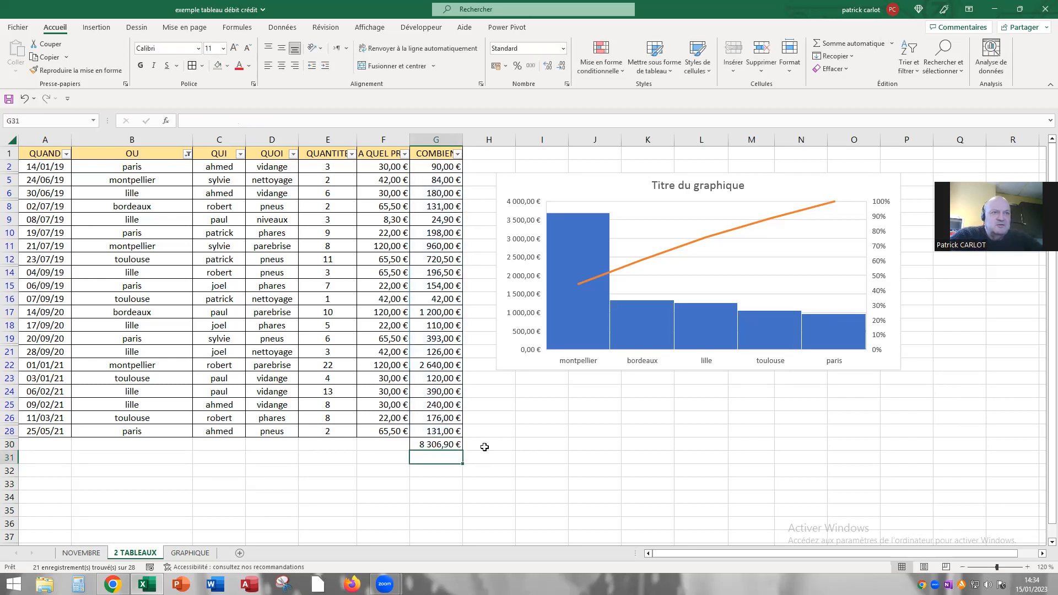
Copy the subtotal in cell G30 and paste it as a value only into cell K26.
{"action": "left_click", "coordinate": [442, 446]}
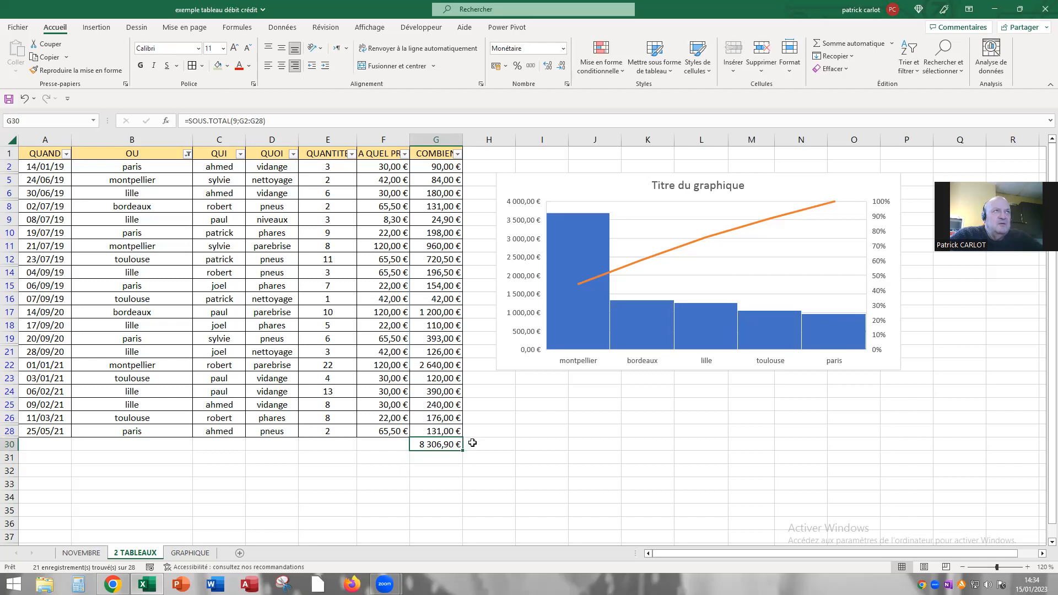
{"action": "right_click", "coordinate": [440, 445]}
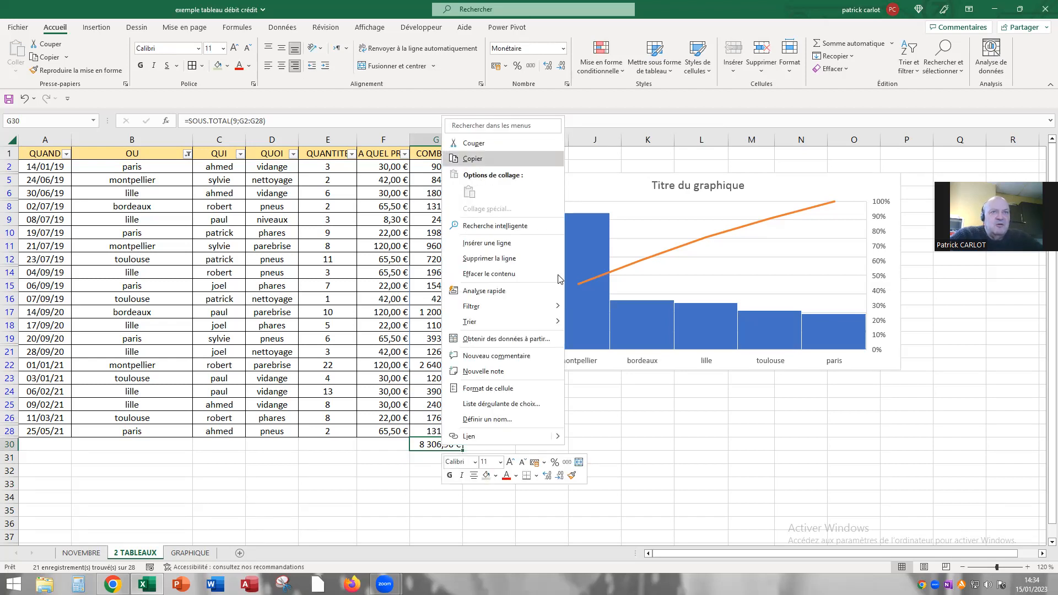
{"action": "left_click", "coordinate": [478, 159]}
{"action": "left_click", "coordinate": [634, 419]}
{"action": "right_click", "coordinate": [634, 423]}
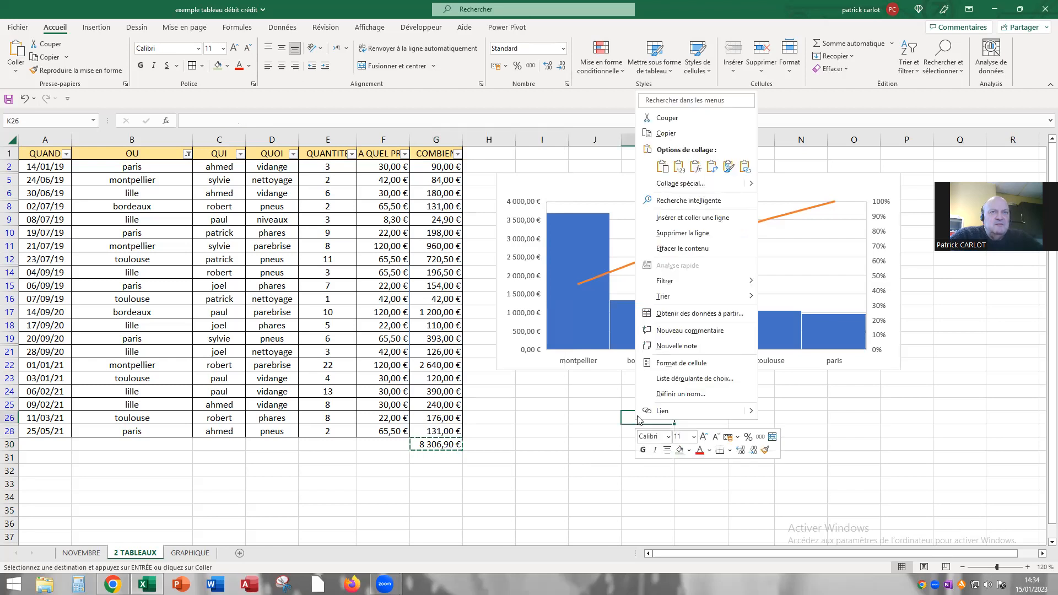
{"action": "left_click", "coordinate": [678, 167]}
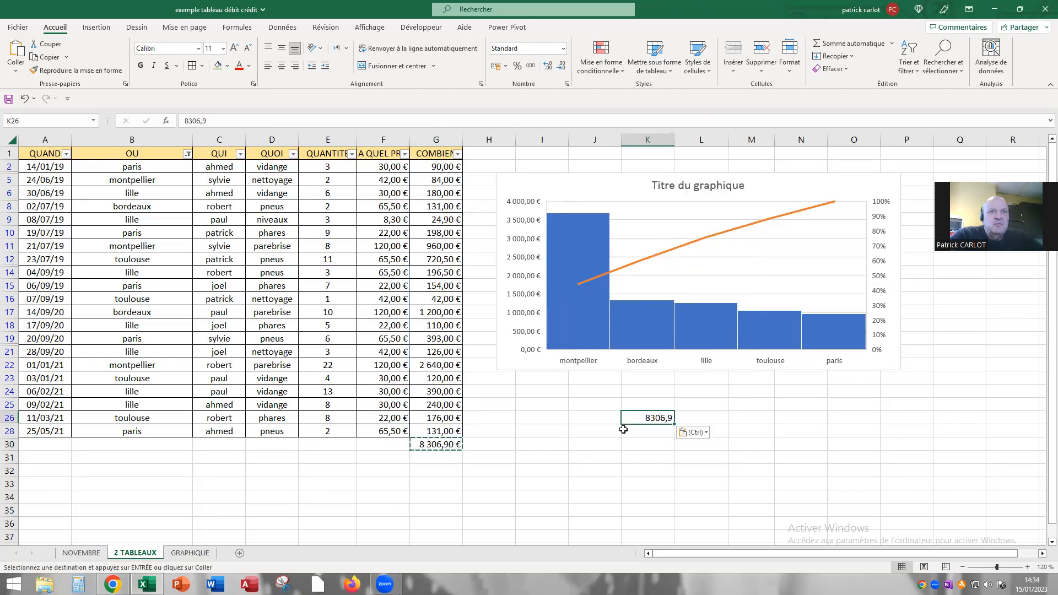
{"action": "key", "text": "Escape"}
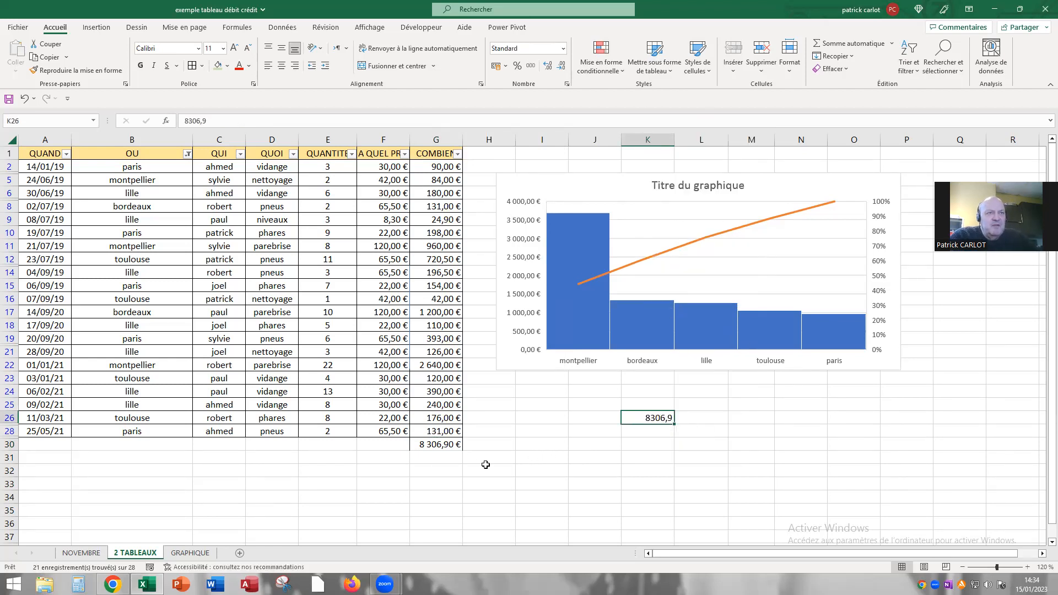
Delete the subtotal in cell G30 and clear the filter on the OU column.
{"action": "left_click", "coordinate": [441, 447]}
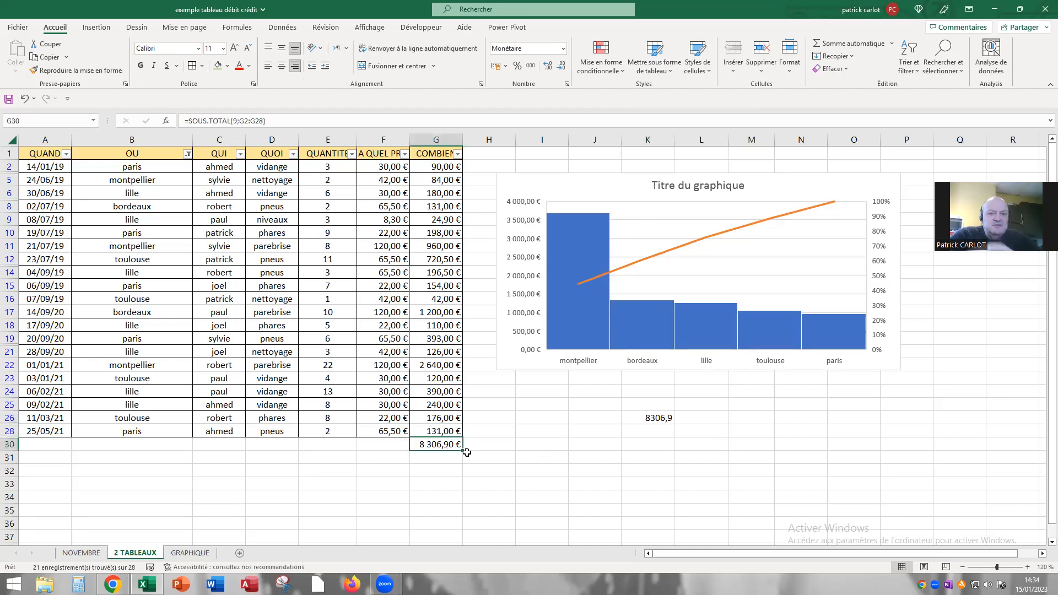
{"action": "key", "text": "Delete"}
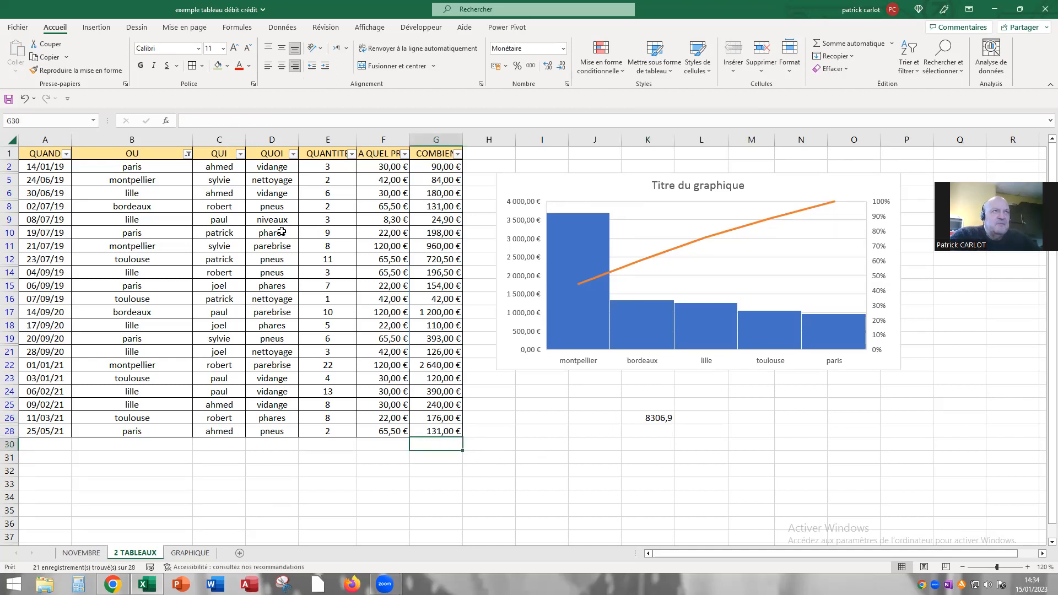
{"action": "left_click", "coordinate": [188, 153]}
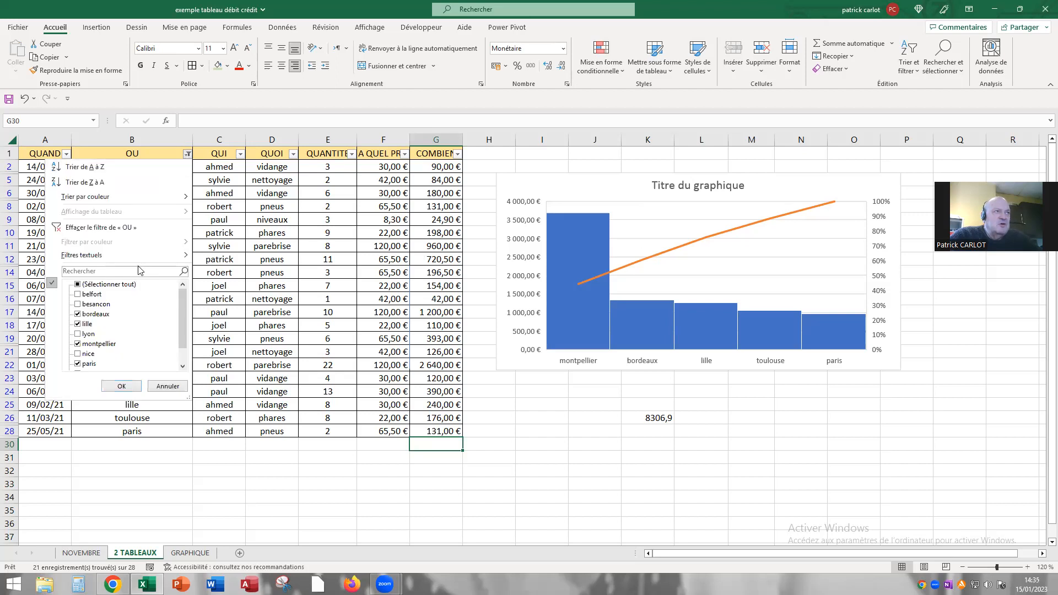
{"action": "left_click", "coordinate": [134, 229]}
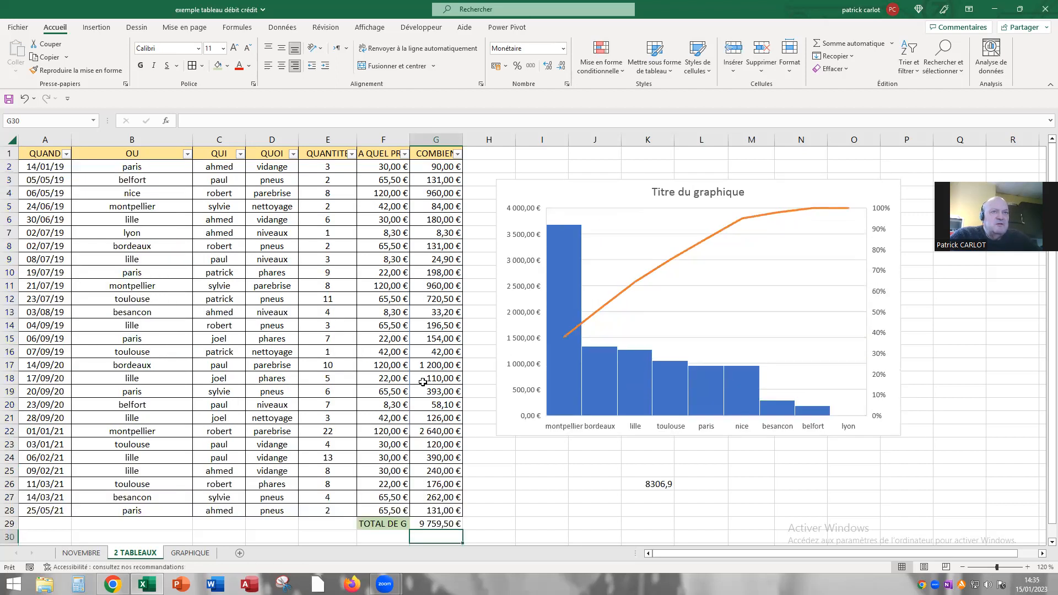
Calculate the five cities' share of the overall total in cell L28 with the formula =K26/9759,5.
{"action": "scroll", "coordinate": [426, 396], "scroll_direction": "down", "scroll_amount": 2}
{"action": "scroll", "coordinate": [426, 396], "scroll_direction": "down", "scroll_amount": 2}
{"action": "left_click", "coordinate": [440, 366]}
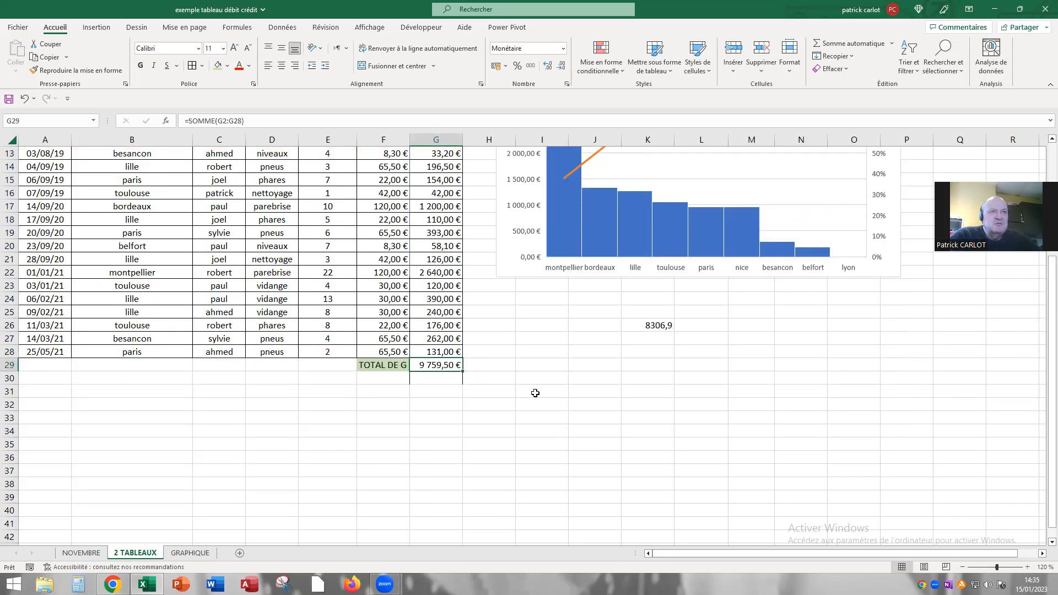
{"action": "left_click", "coordinate": [690, 356]}
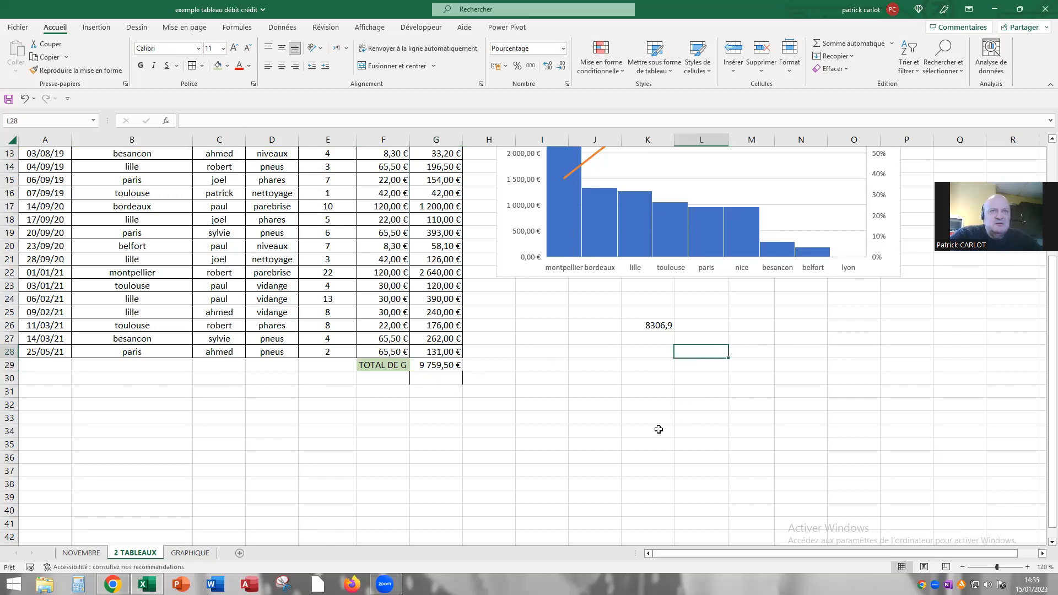
{"action": "type", "text": "="}
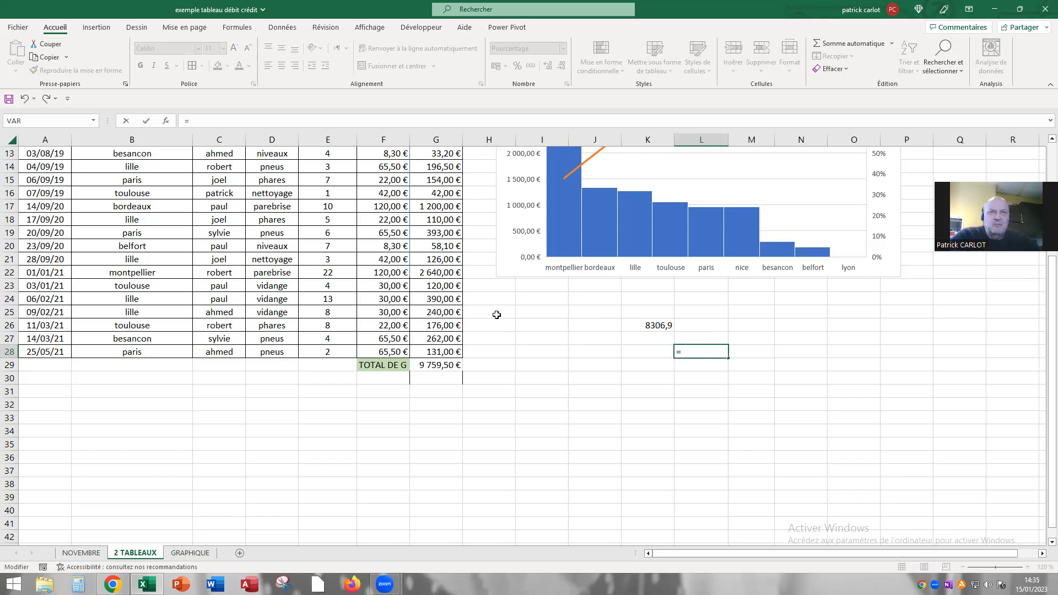
{"action": "left_click", "coordinate": [648, 325]}
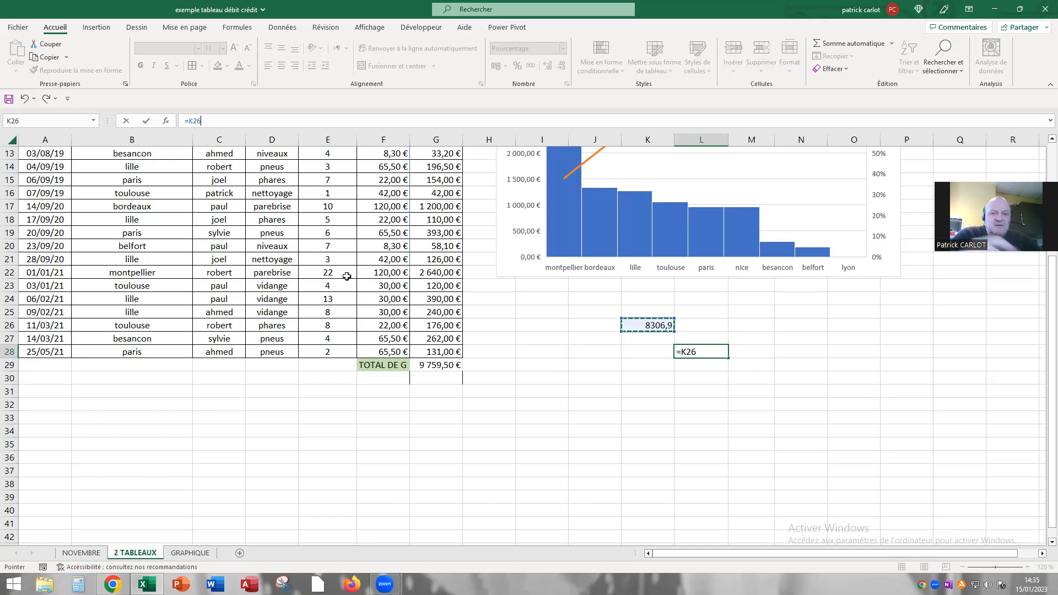
{"action": "type", "text": "/9"}
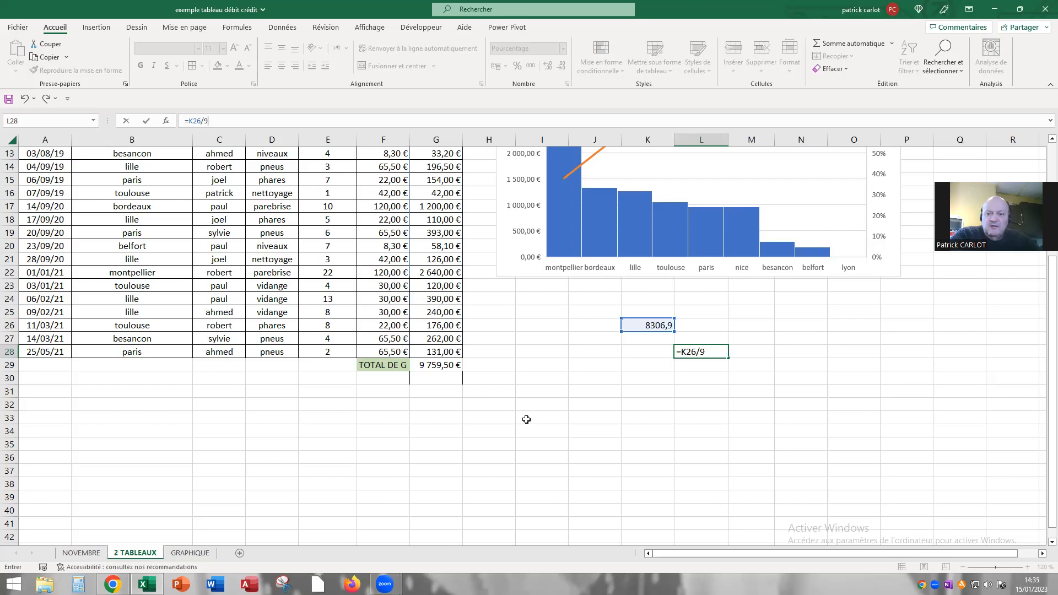
{"action": "type", "text": "59,5"}
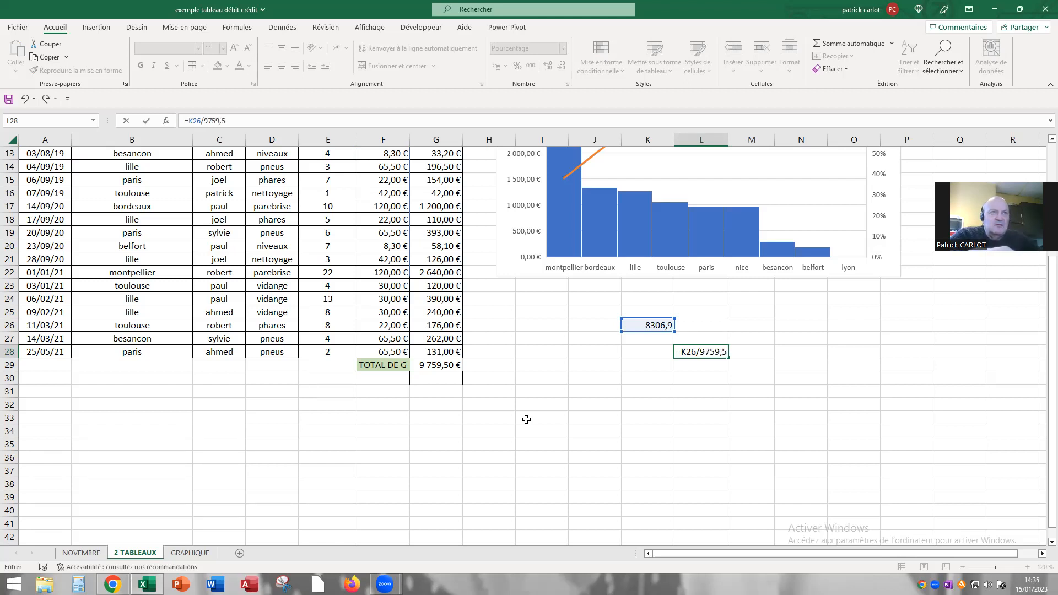
{"action": "key", "text": "Return"}
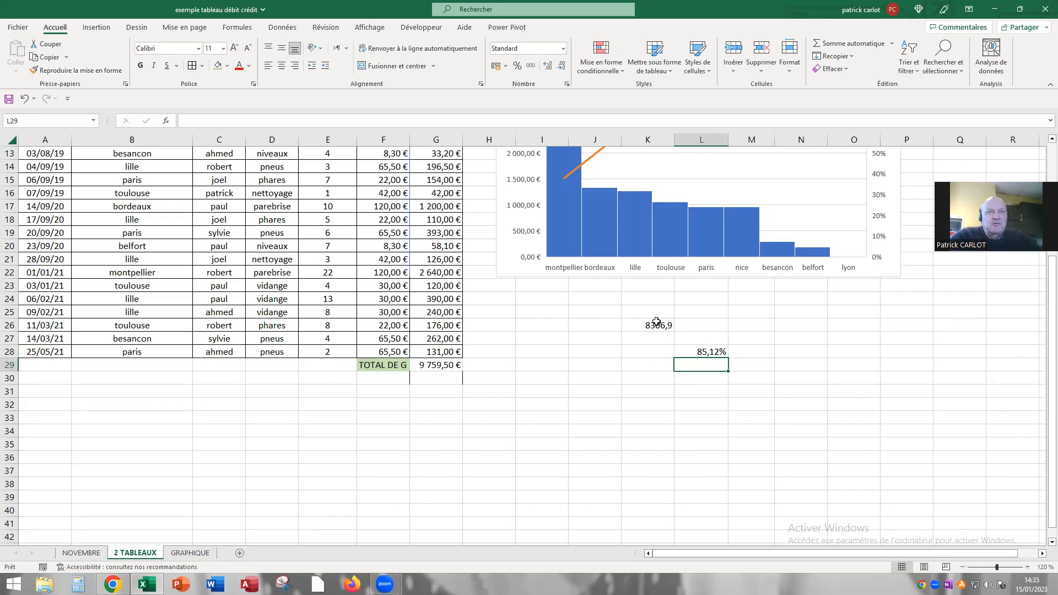
Empty the range K26:M31, and filter the OU column to belfort, besancon, lyon and nice only.
{"action": "left_click_drag", "start_coordinate": [656, 324], "coordinate": [754, 386]}
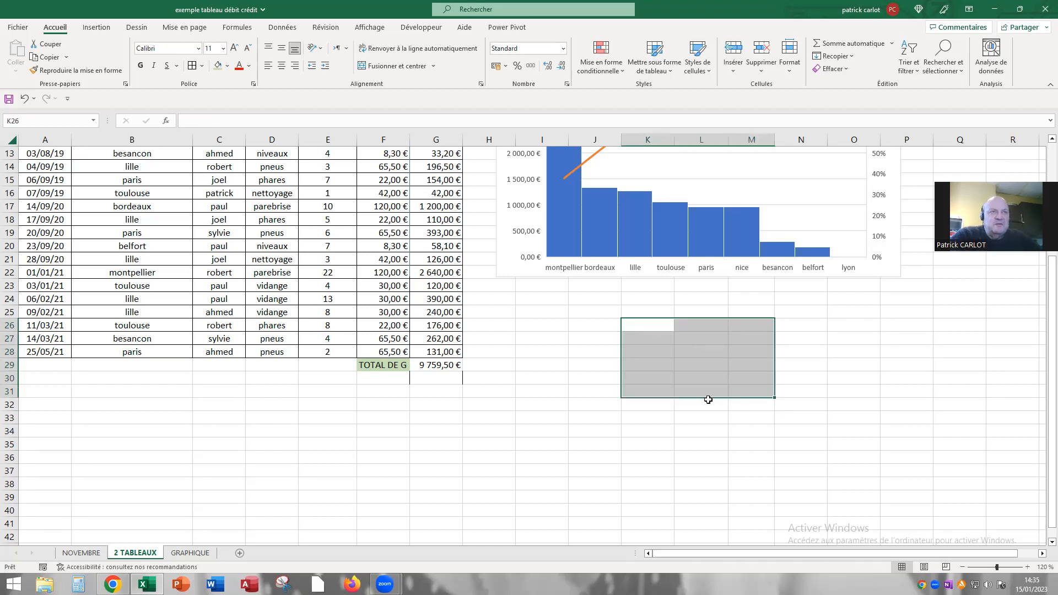
{"action": "scroll", "coordinate": [500, 389], "scroll_direction": "up", "scroll_amount": 3}
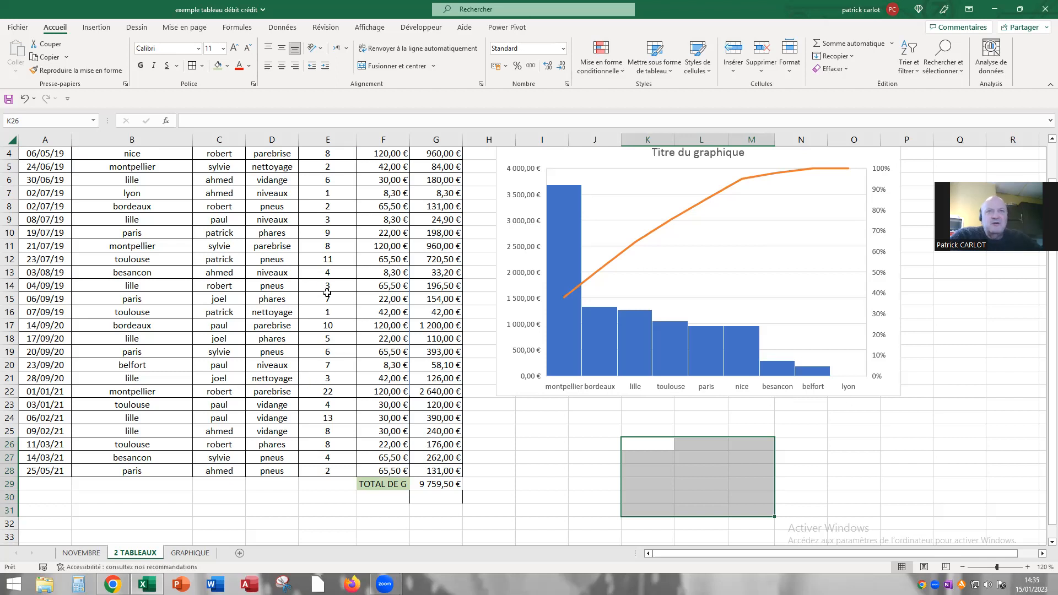
{"action": "scroll", "coordinate": [223, 185], "scroll_direction": "up", "scroll_amount": 1}
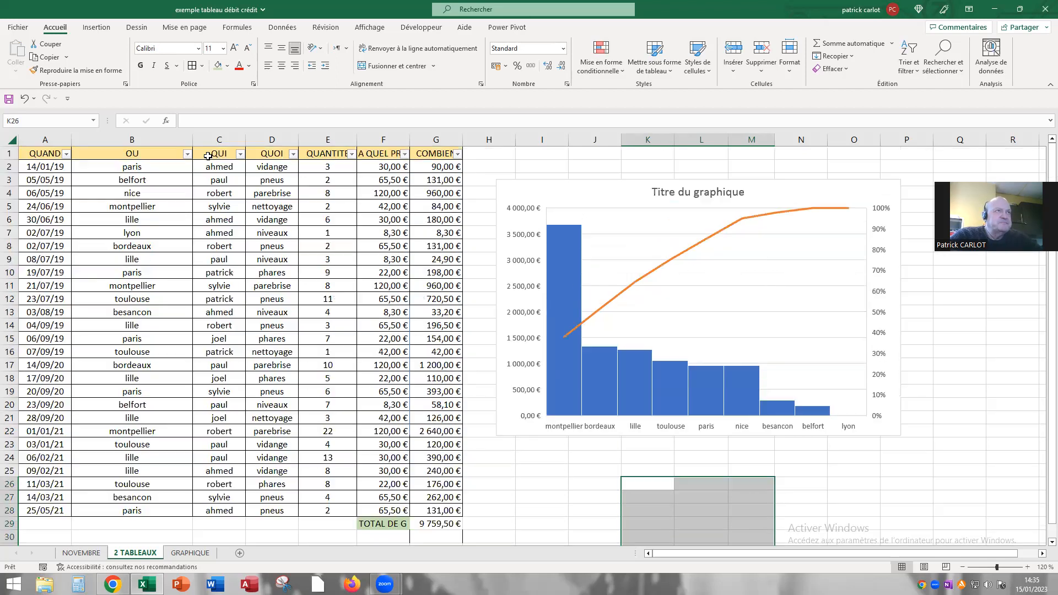
{"action": "left_click", "coordinate": [188, 154]}
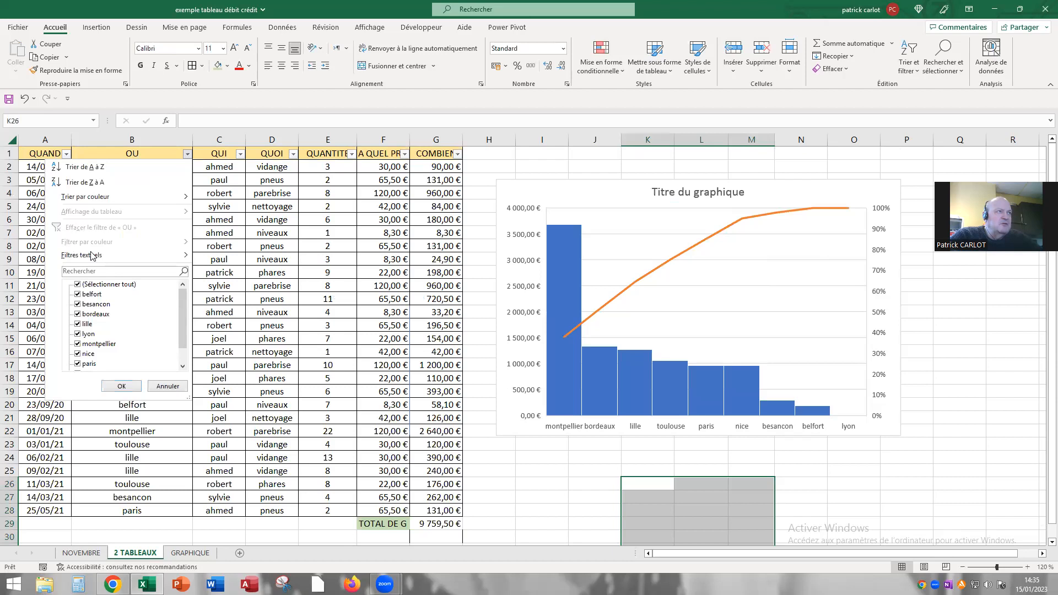
{"action": "mouse_move", "coordinate": [95, 258]}
{"action": "left_click", "coordinate": [78, 284]}
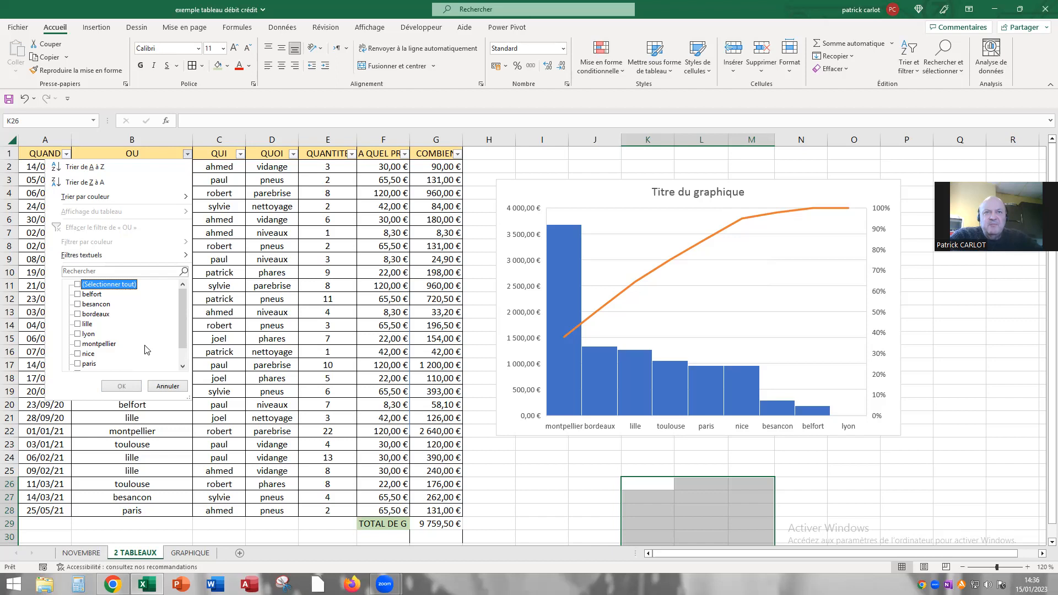
{"action": "left_click", "coordinate": [77, 354]}
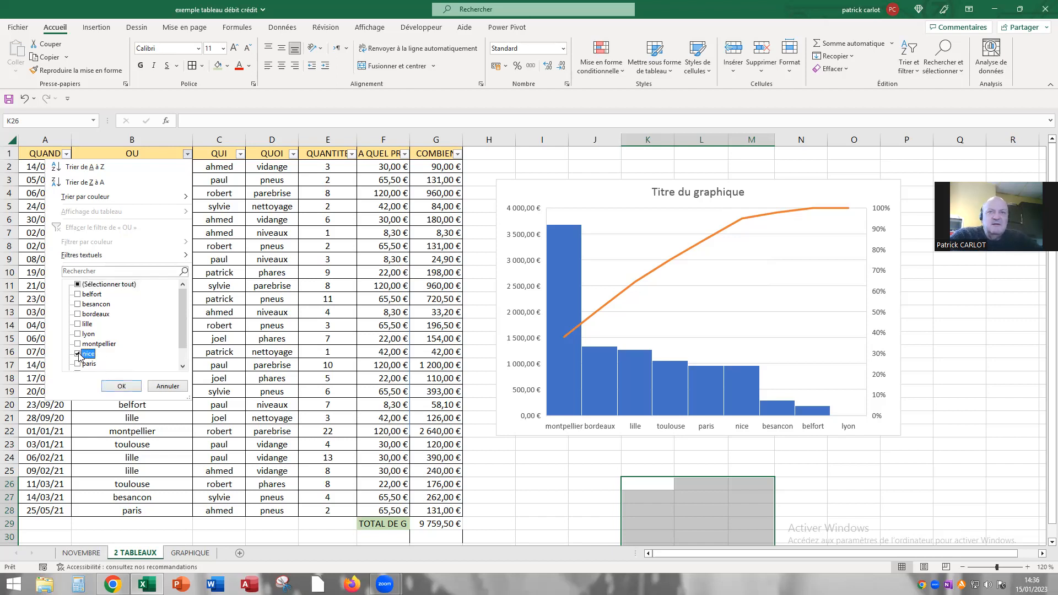
{"action": "left_click", "coordinate": [78, 304]}
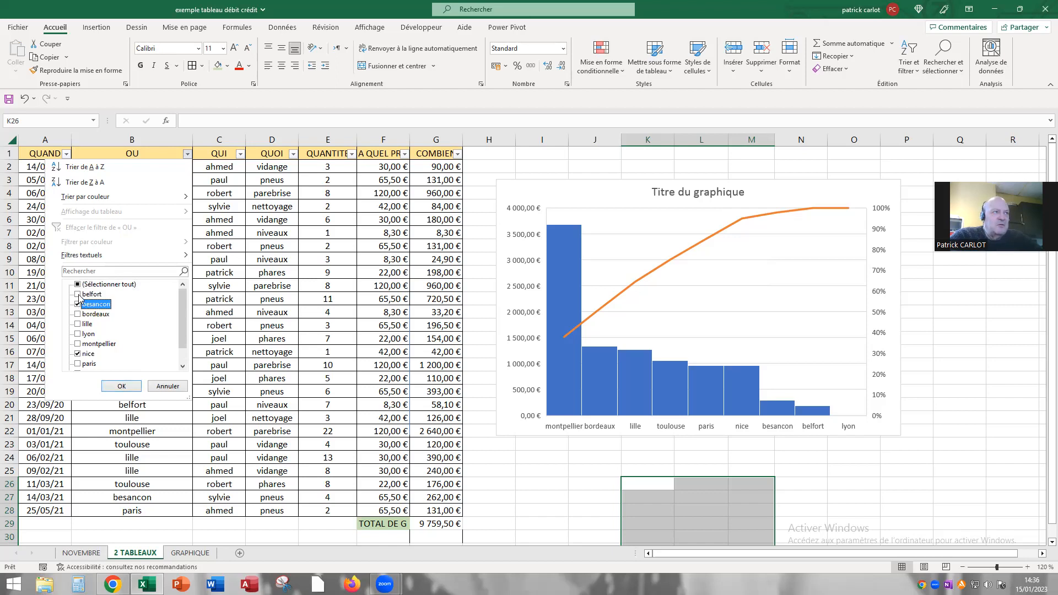
{"action": "left_click", "coordinate": [79, 295]}
{"action": "left_click", "coordinate": [78, 334]}
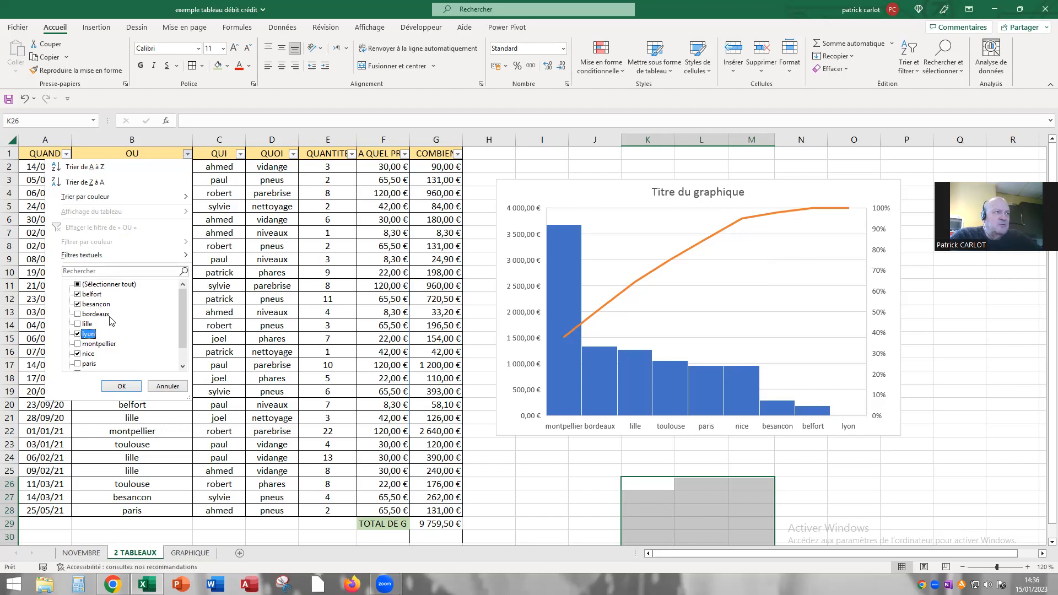
{"action": "left_click", "coordinate": [122, 385]}
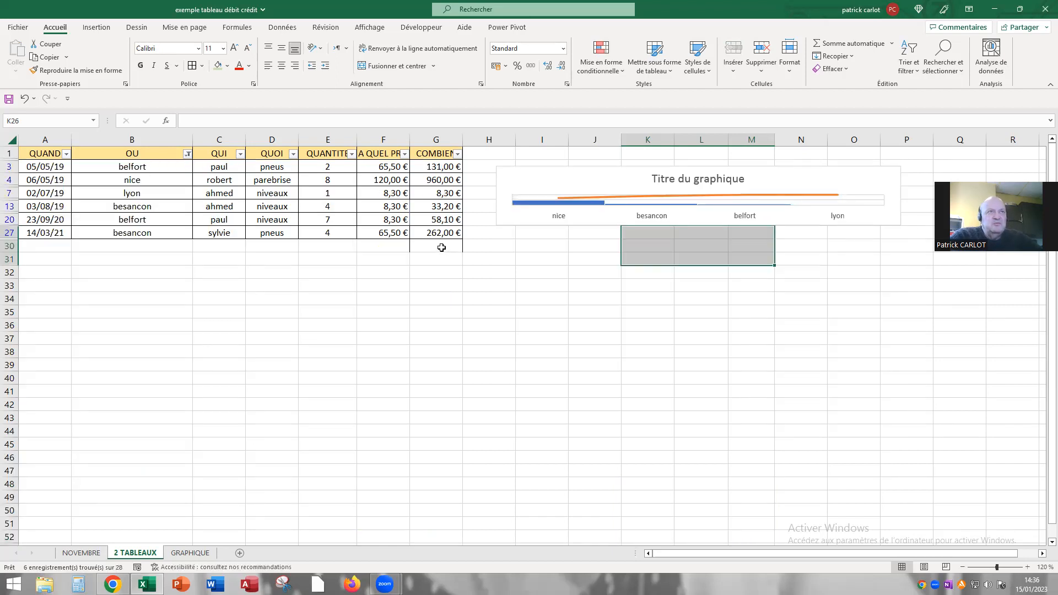
Add the automatic sum of the filtered COMBIEN values in cell G30 as =SOUS.TOTAL(9;G3:G27).
{"action": "left_click", "coordinate": [441, 248]}
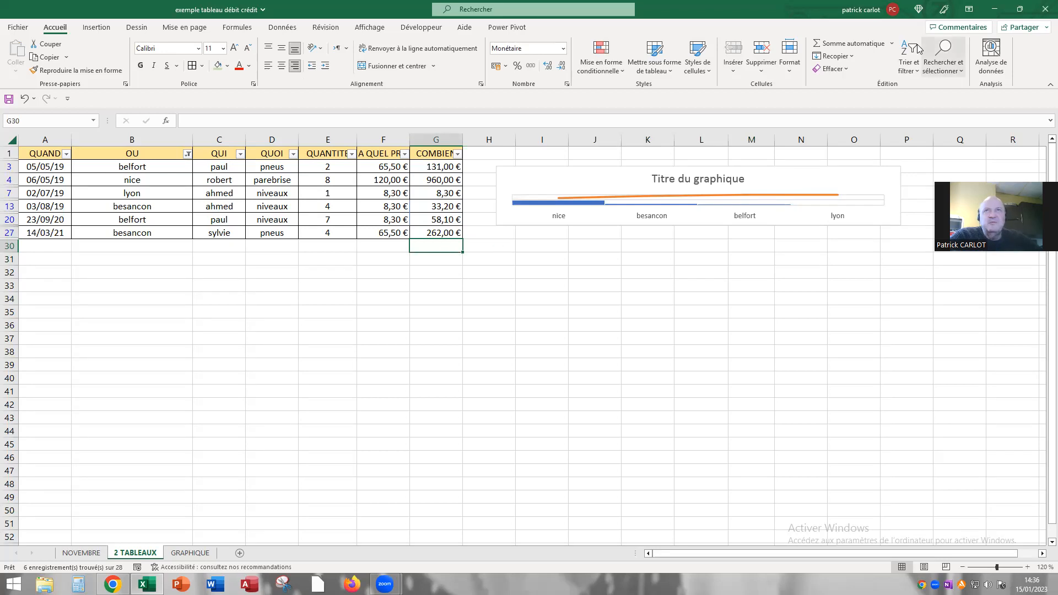
{"action": "left_click", "coordinate": [848, 43]}
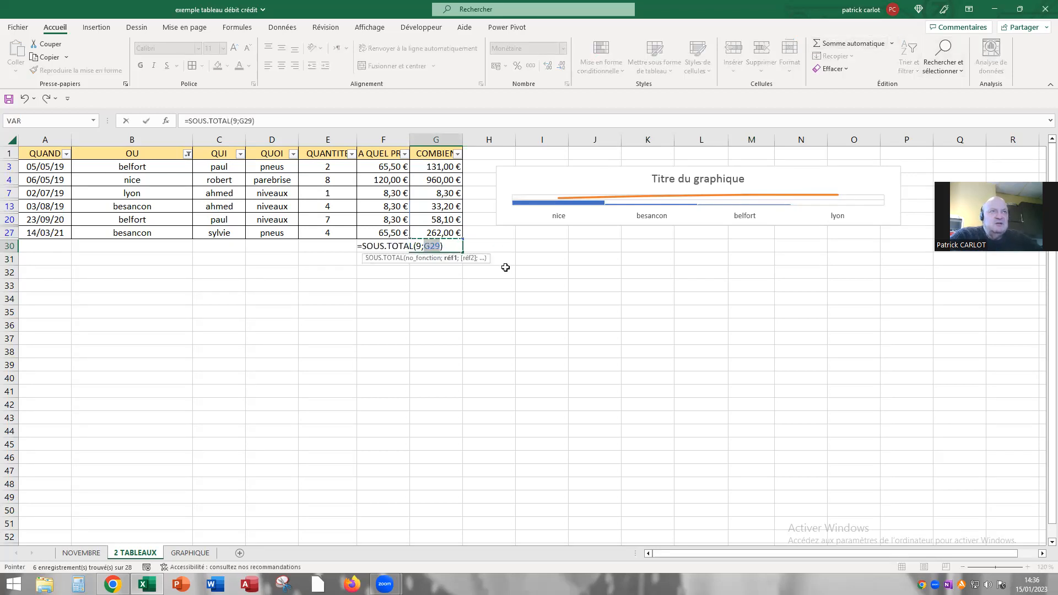
{"action": "left_click_drag", "start_coordinate": [433, 165], "coordinate": [435, 232]}
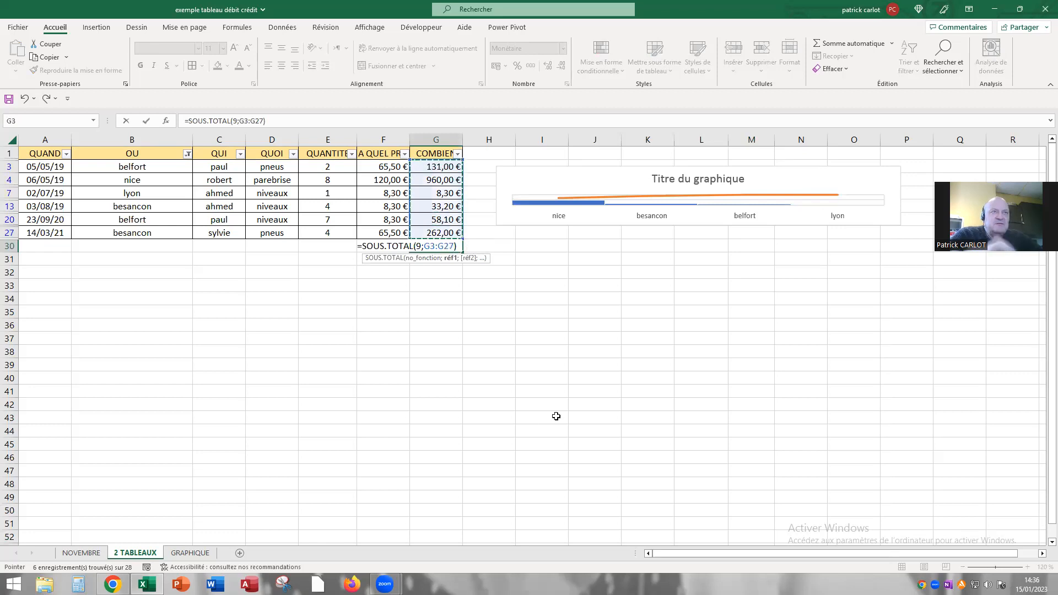
{"action": "key", "text": "Return"}
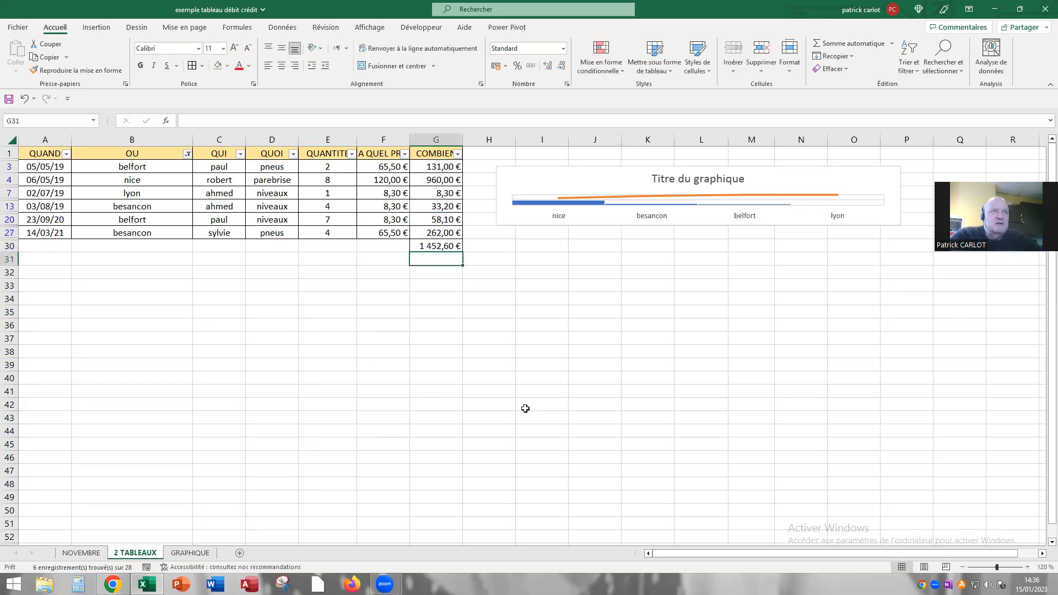
Copy the subtotal in cell G30 and paste it as a value only into cell L34.
{"action": "left_click", "coordinate": [436, 248]}
{"action": "right_click", "coordinate": [445, 248]}
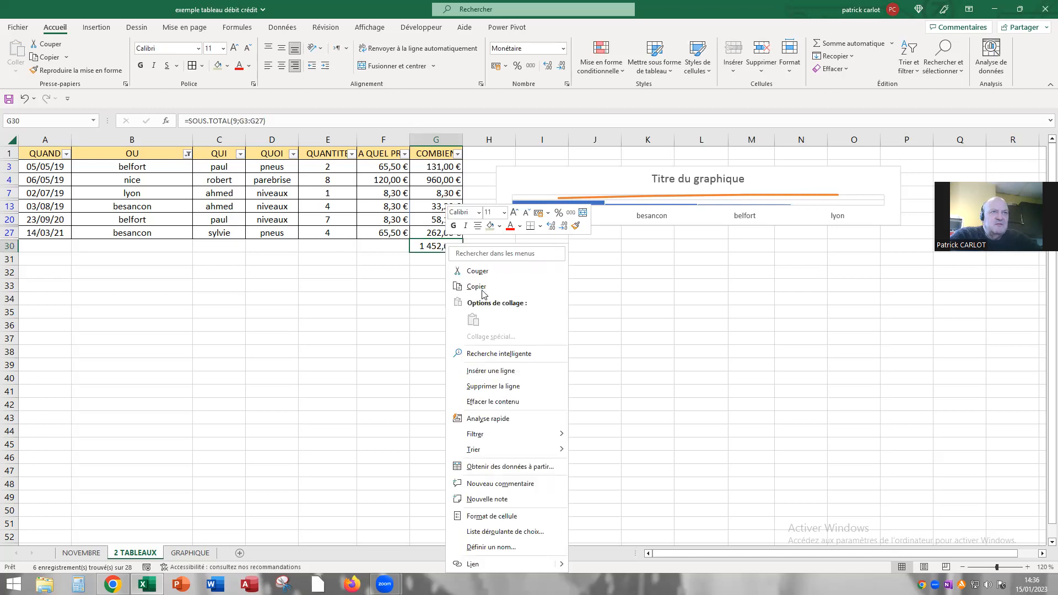
{"action": "left_click", "coordinate": [482, 289]}
{"action": "left_click", "coordinate": [703, 303]}
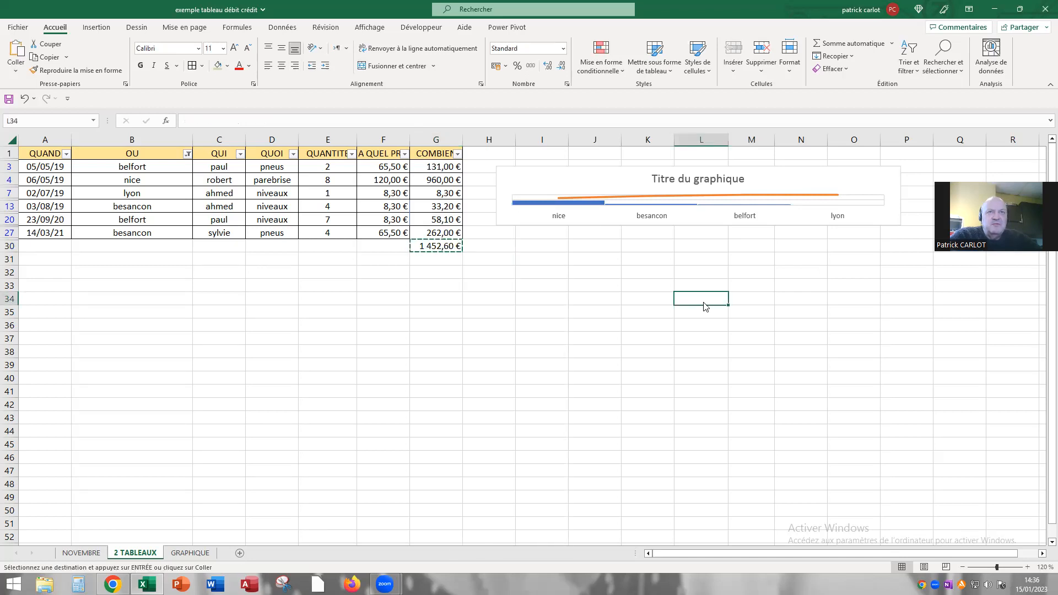
{"action": "right_click", "coordinate": [704, 306]}
{"action": "left_click", "coordinate": [748, 326]}
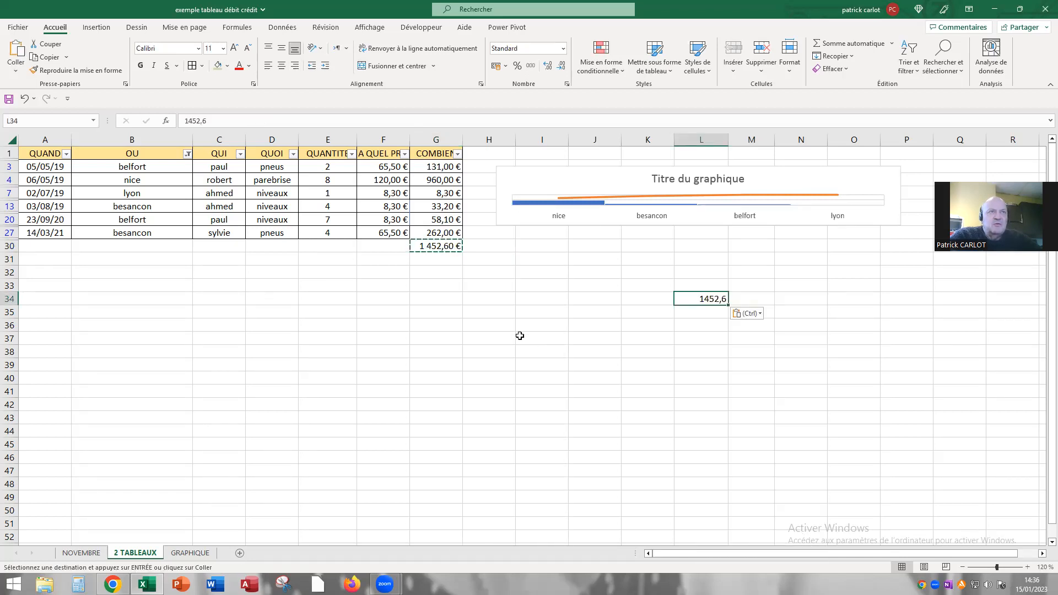
Clear the filter on the OU column and delete the subtotal in cell G30 below the total.
{"action": "left_click", "coordinate": [188, 153]}
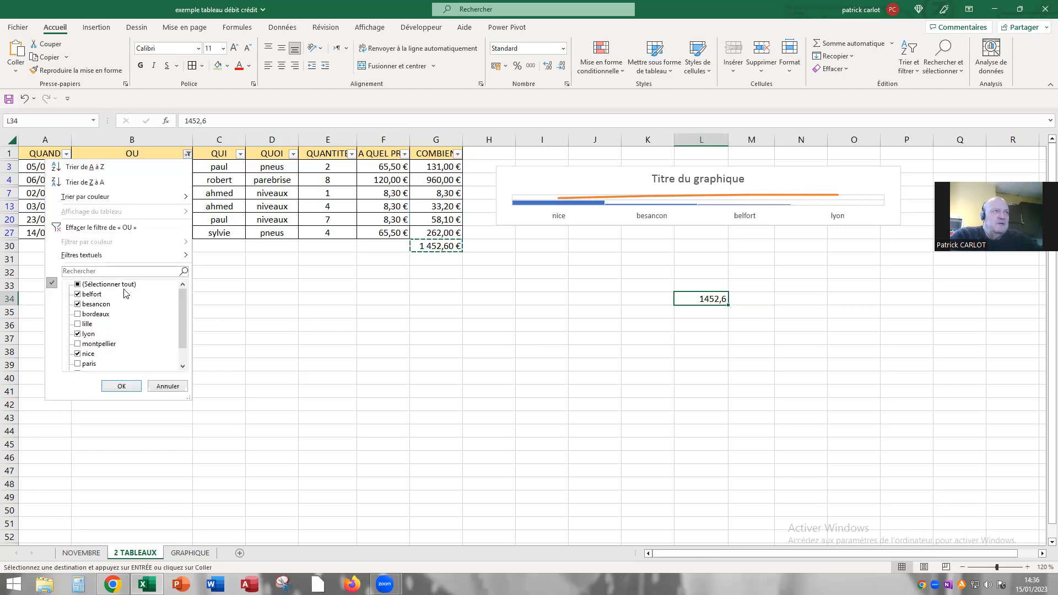
{"action": "left_click", "coordinate": [106, 227]}
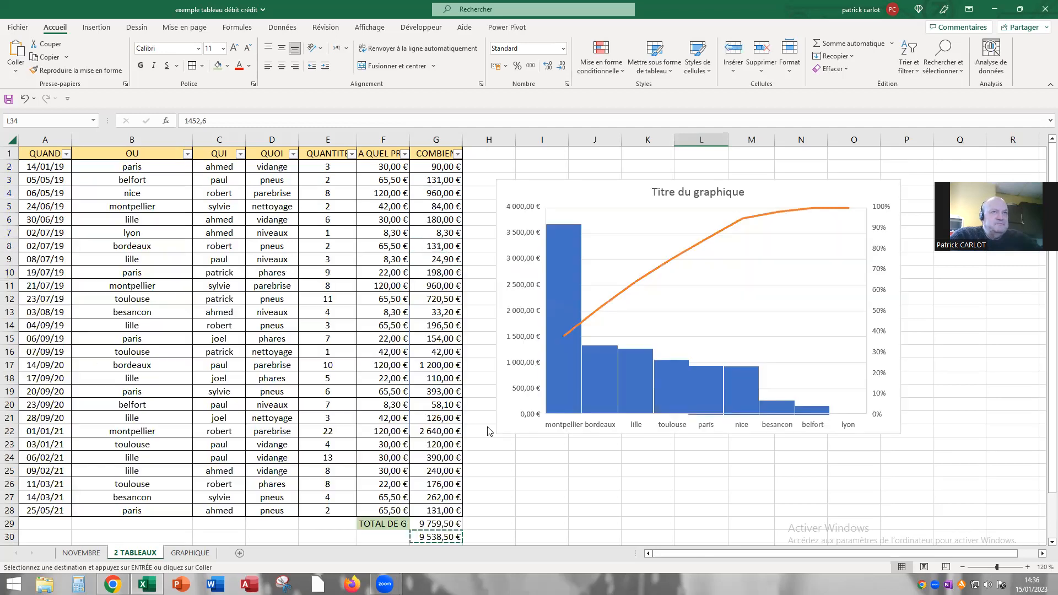
{"action": "scroll", "coordinate": [545, 435], "scroll_direction": "down", "scroll_amount": 5}
{"action": "key", "text": "Escape"}
{"action": "left_click", "coordinate": [439, 340]}
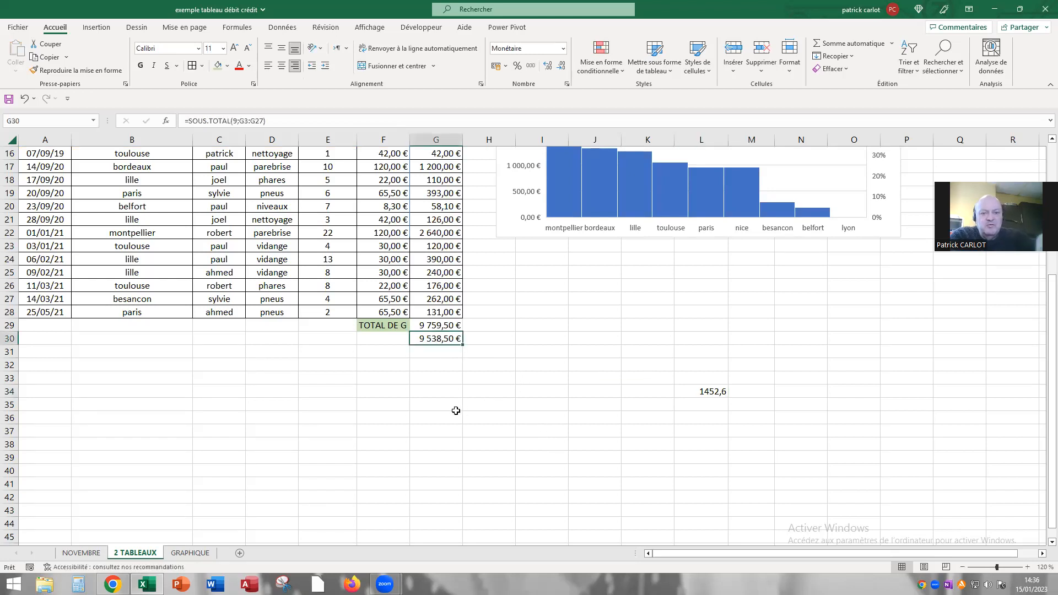
{"action": "key", "text": "Delete"}
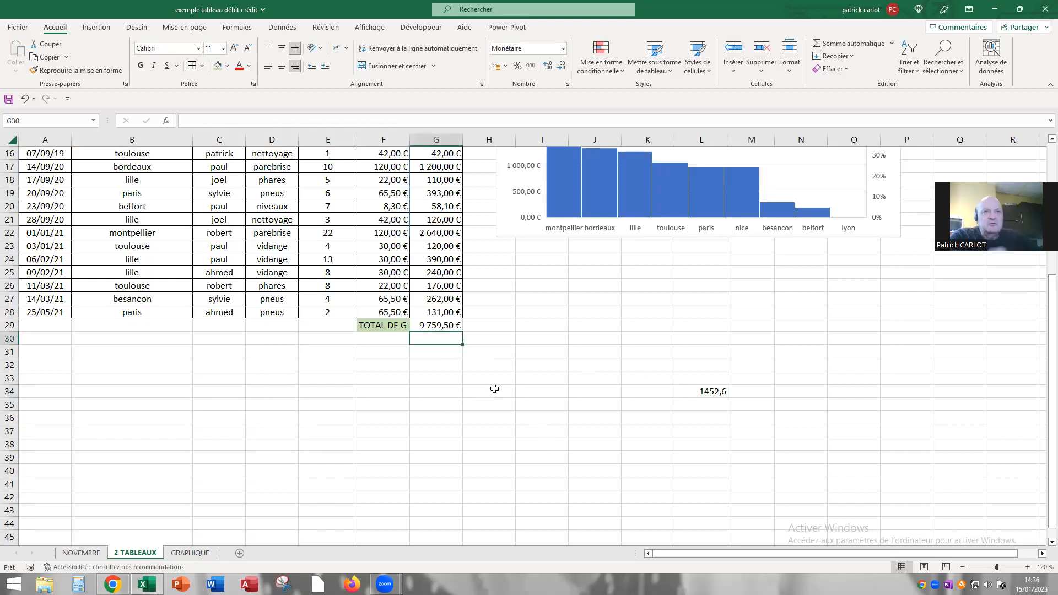
Calculate the smaller cities' share in cell K29 by dividing the pasted subtotal by the overall total with =L34/G29.
{"action": "left_click", "coordinate": [632, 325]}
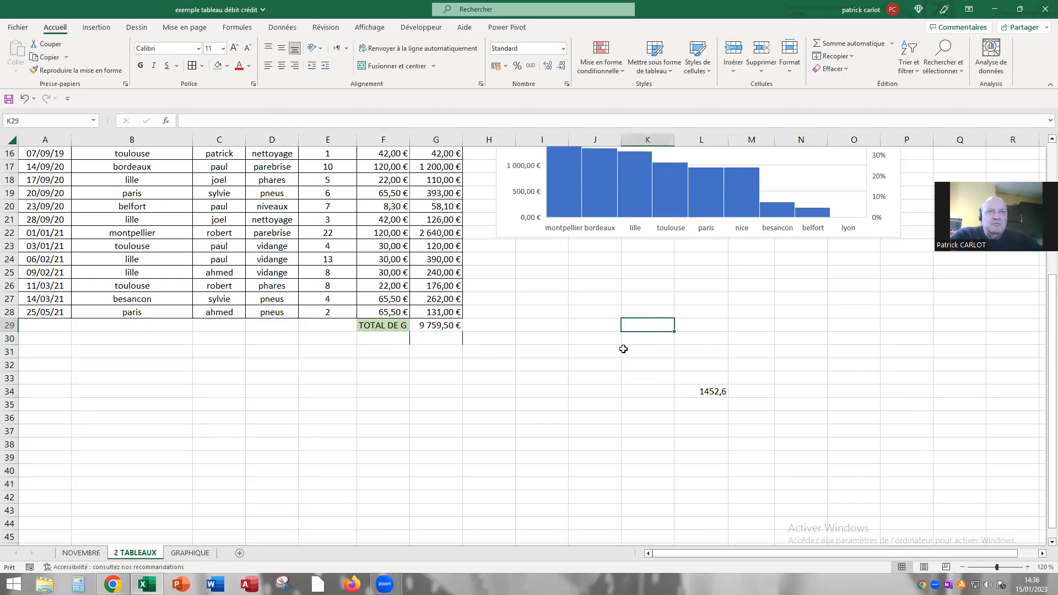
{"action": "left_click", "coordinate": [201, 122]}
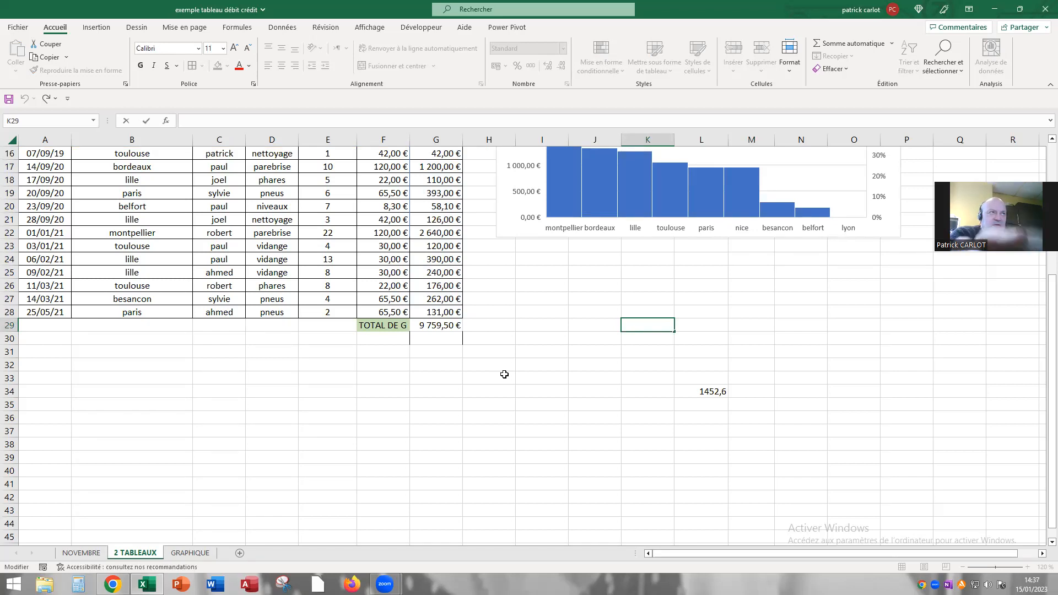
{"action": "type", "text": "="}
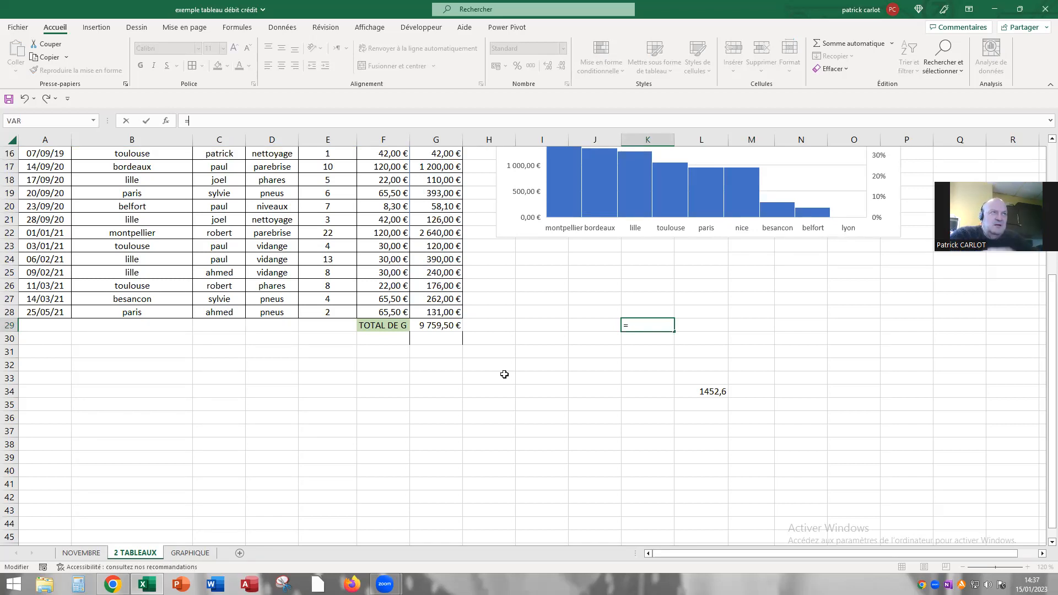
{"action": "left_click", "coordinate": [713, 392]}
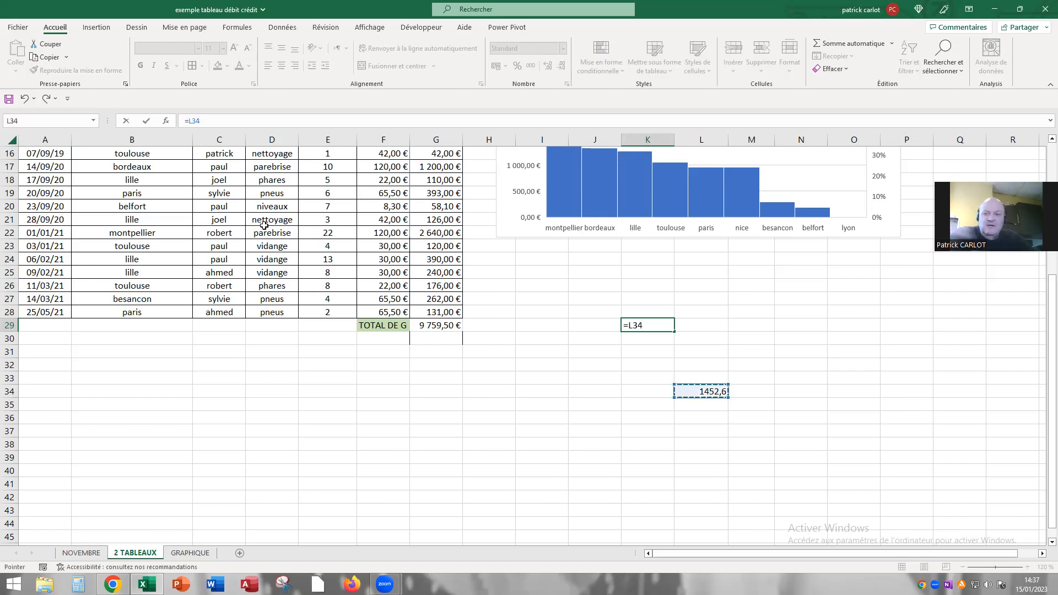
{"action": "type", "text": "/"}
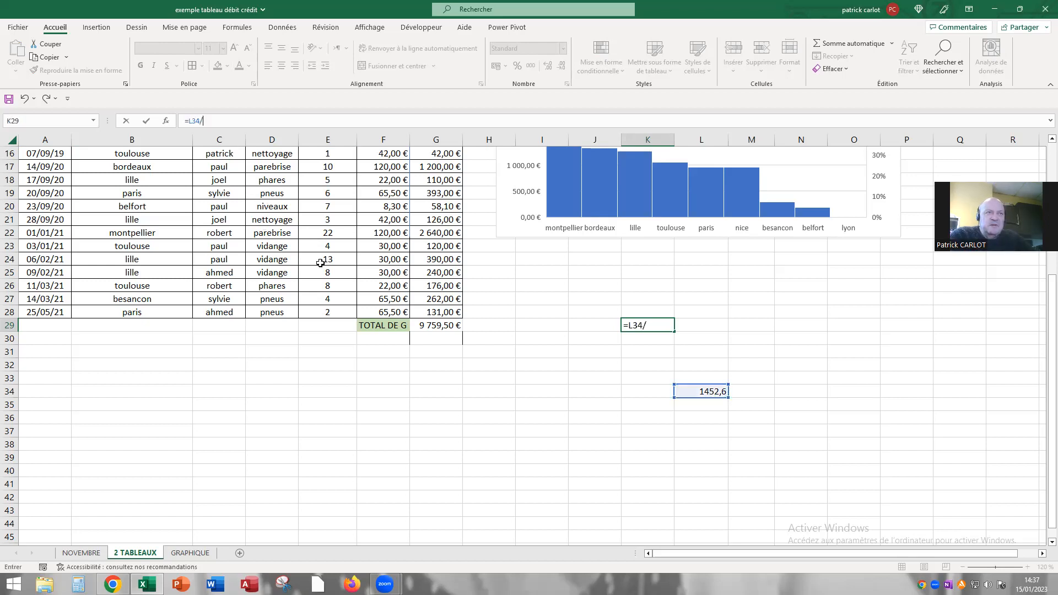
{"action": "left_click", "coordinate": [449, 327]}
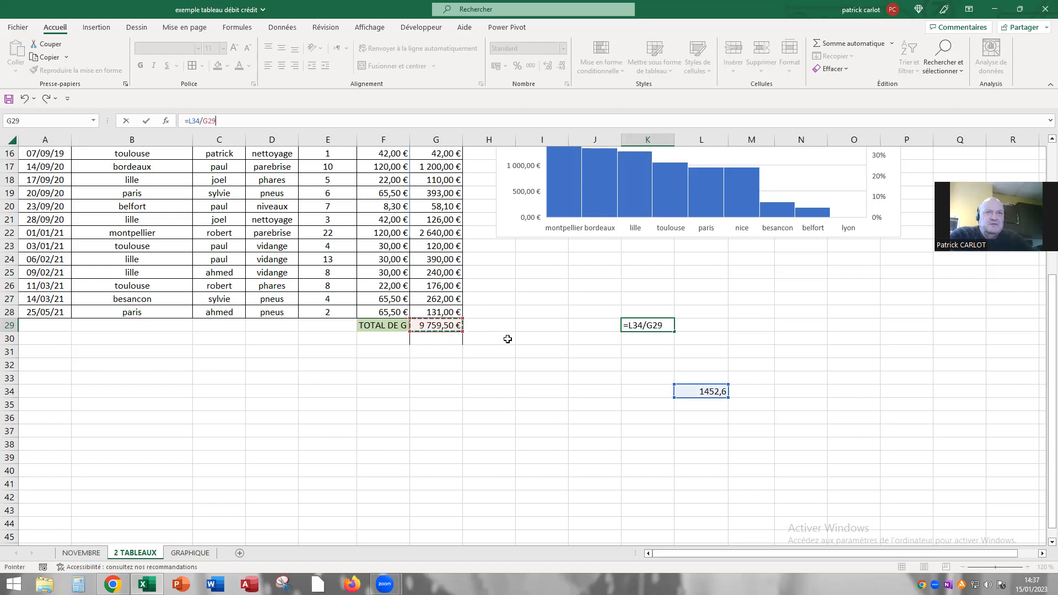
{"action": "key", "text": "Return"}
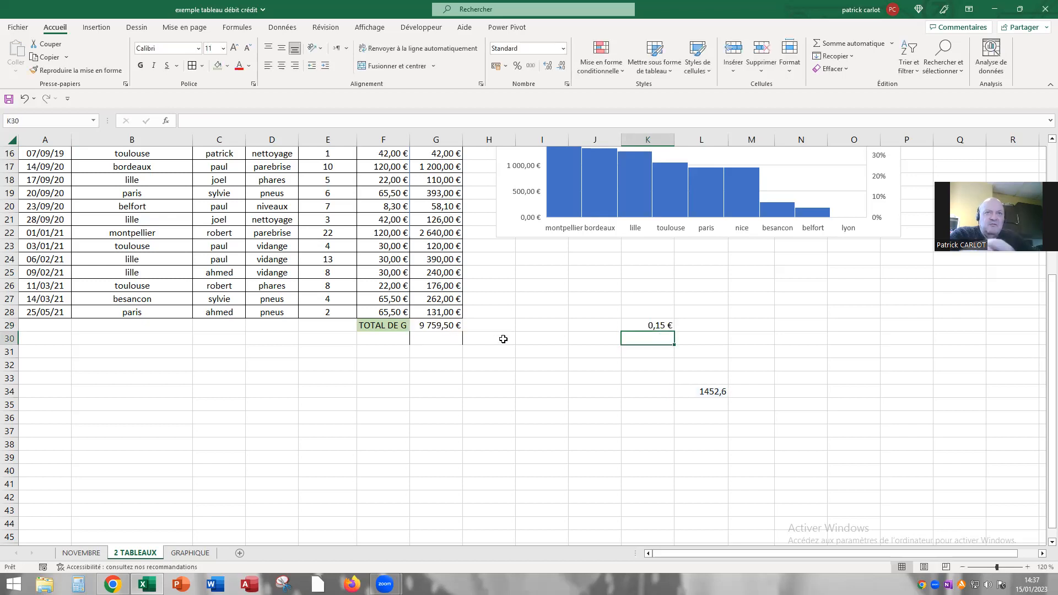
Format the share in cell K29 as a percentage (Pourcentage).
{"action": "left_click", "coordinate": [652, 325]}
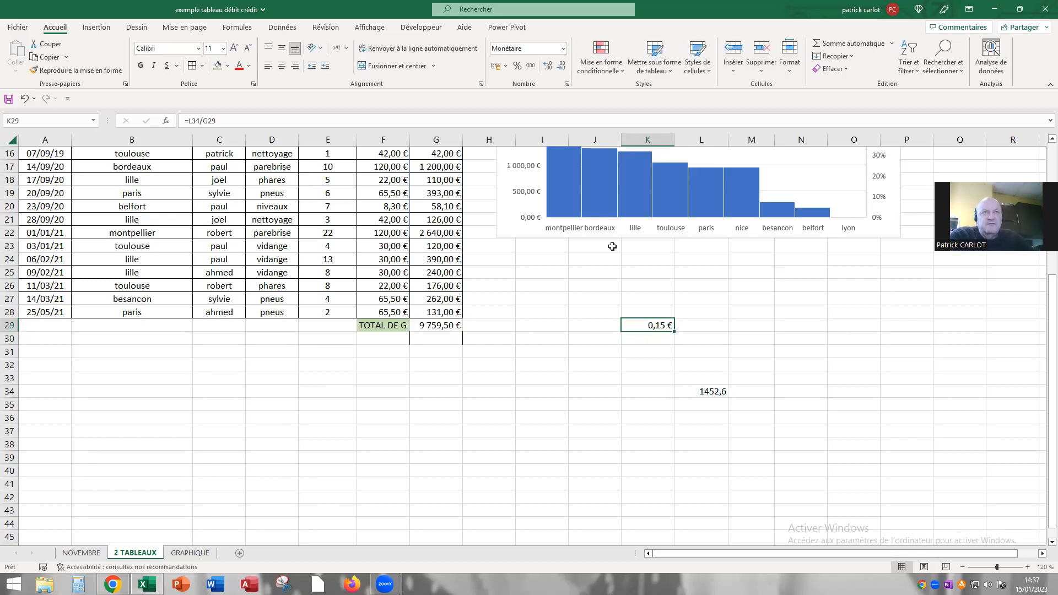
{"action": "left_click", "coordinate": [563, 48]}
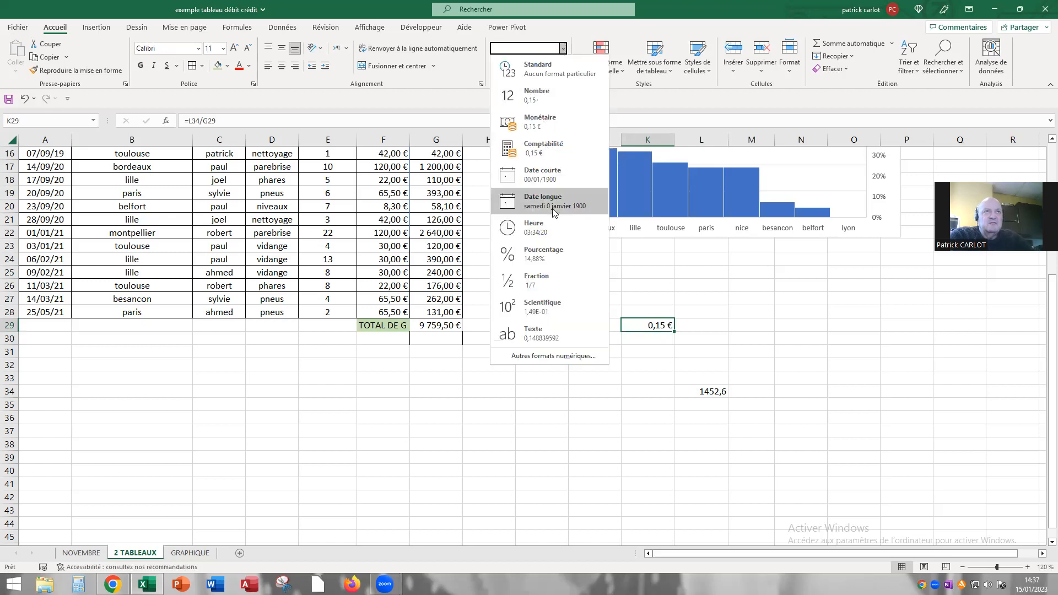
{"action": "left_click", "coordinate": [551, 255]}
{"action": "left_click_drag", "start_coordinate": [756, 300], "coordinate": [755, 314]}
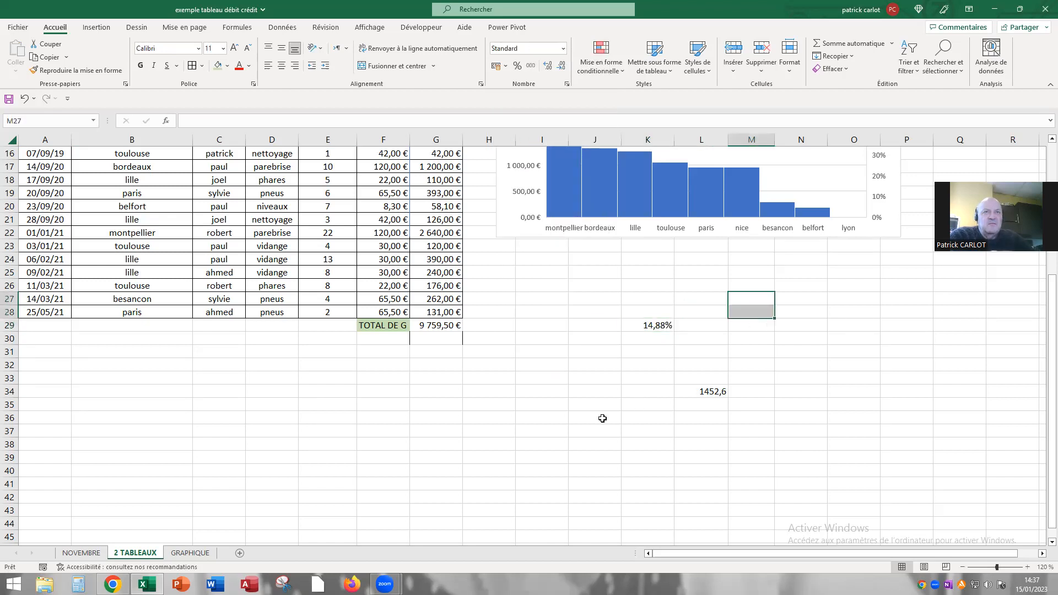